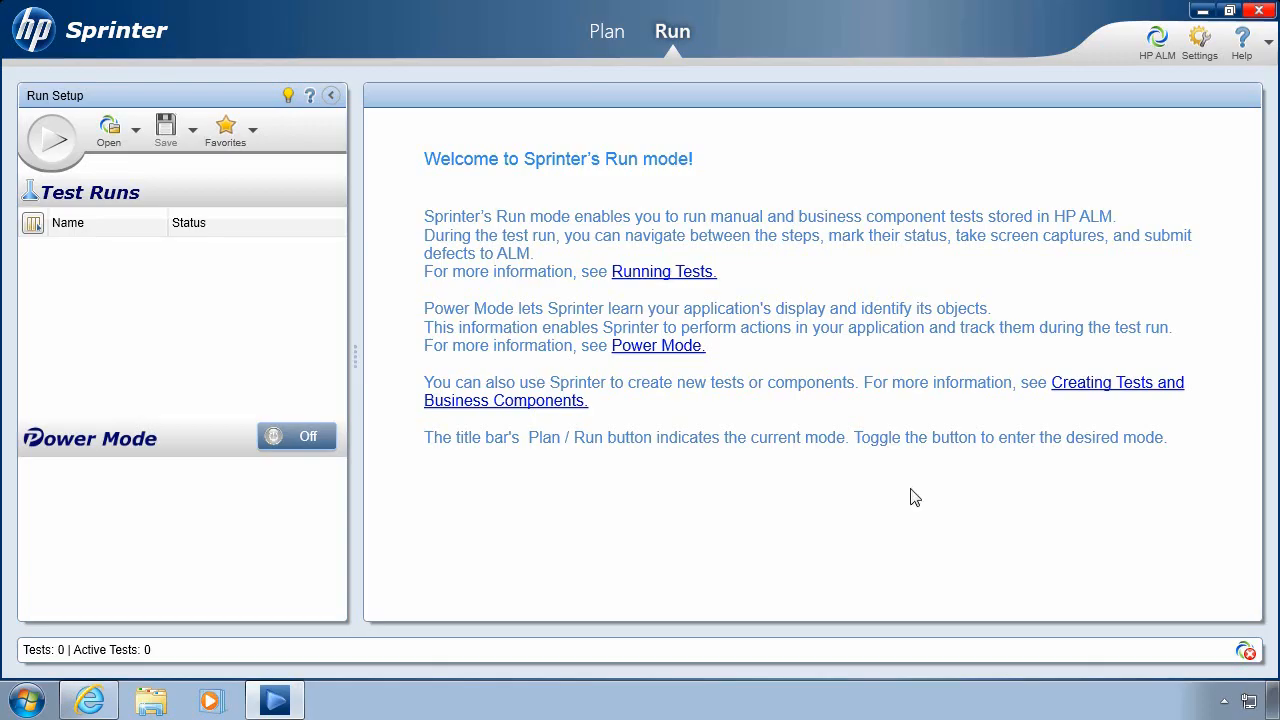
- Connect to the pasted ALM server address with the demo user name, log into SPRINTER/Demo, and enter Plan mode
click(1157, 45)
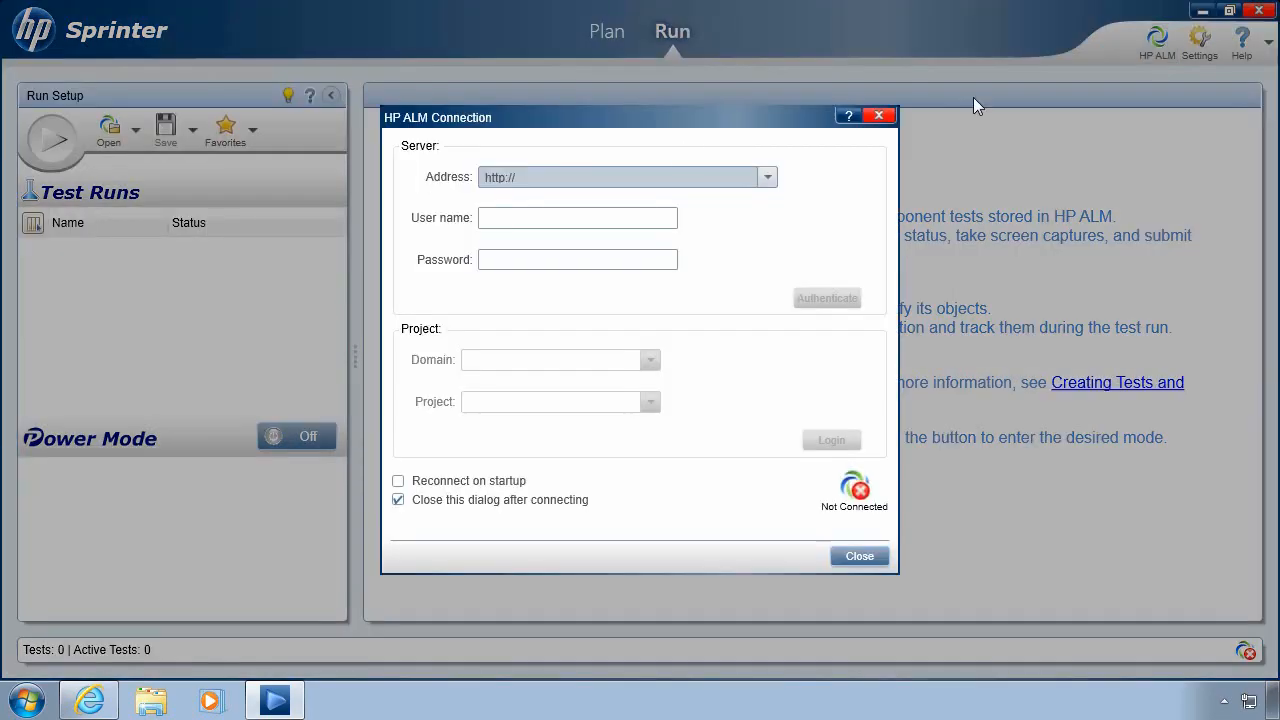
drag(545, 177, 486, 177)
text(http://labm3ftrnd10.devlab.ad:8080/qcbin)
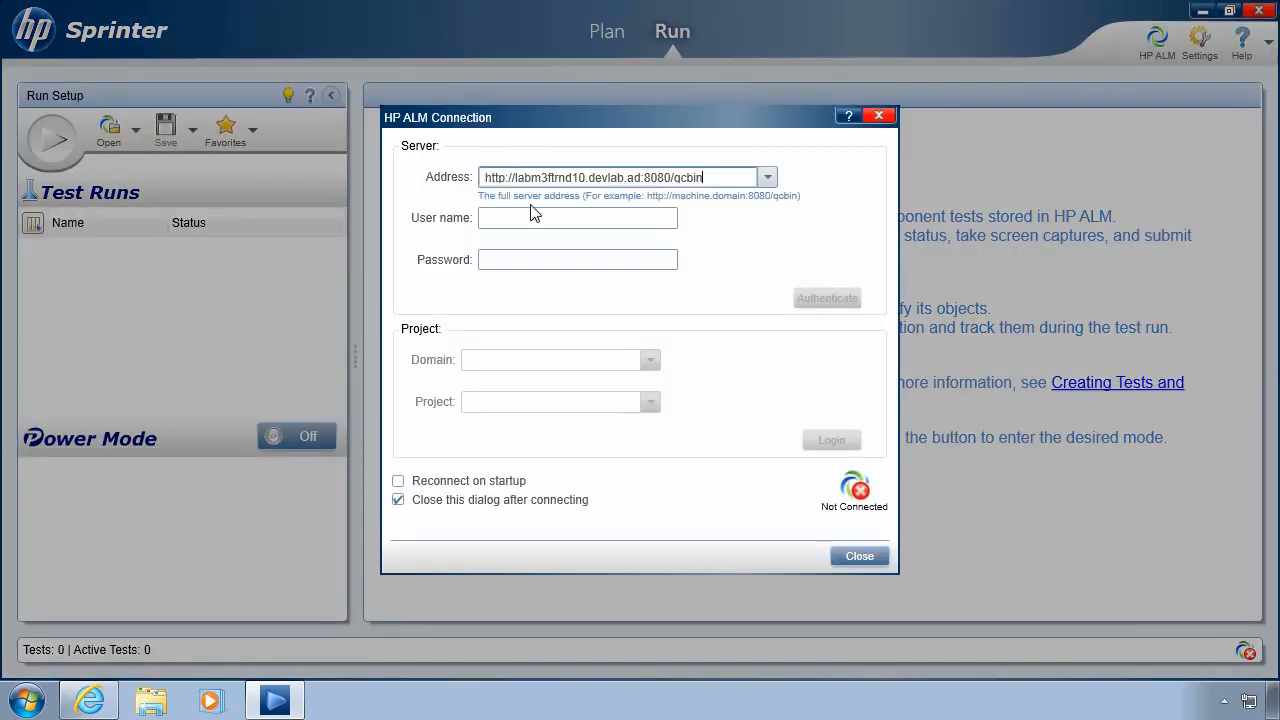
click(537, 219)
text(SprinterDemo)
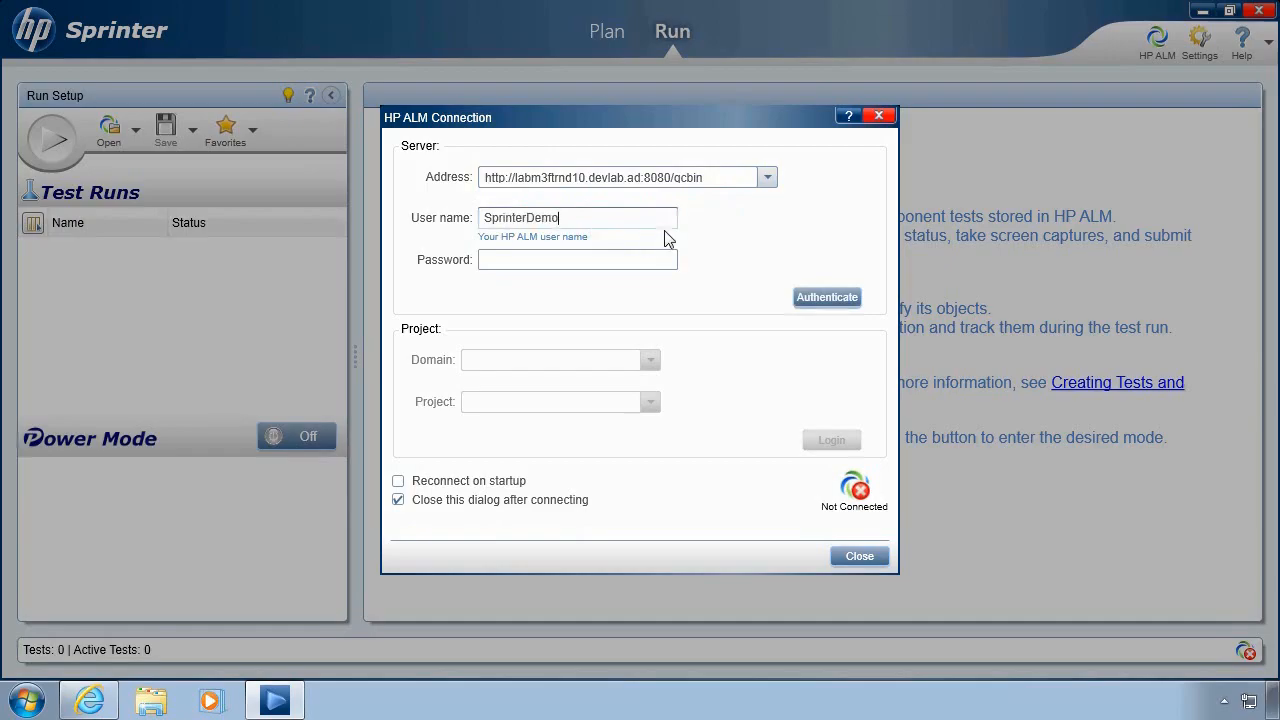
click(802, 297)
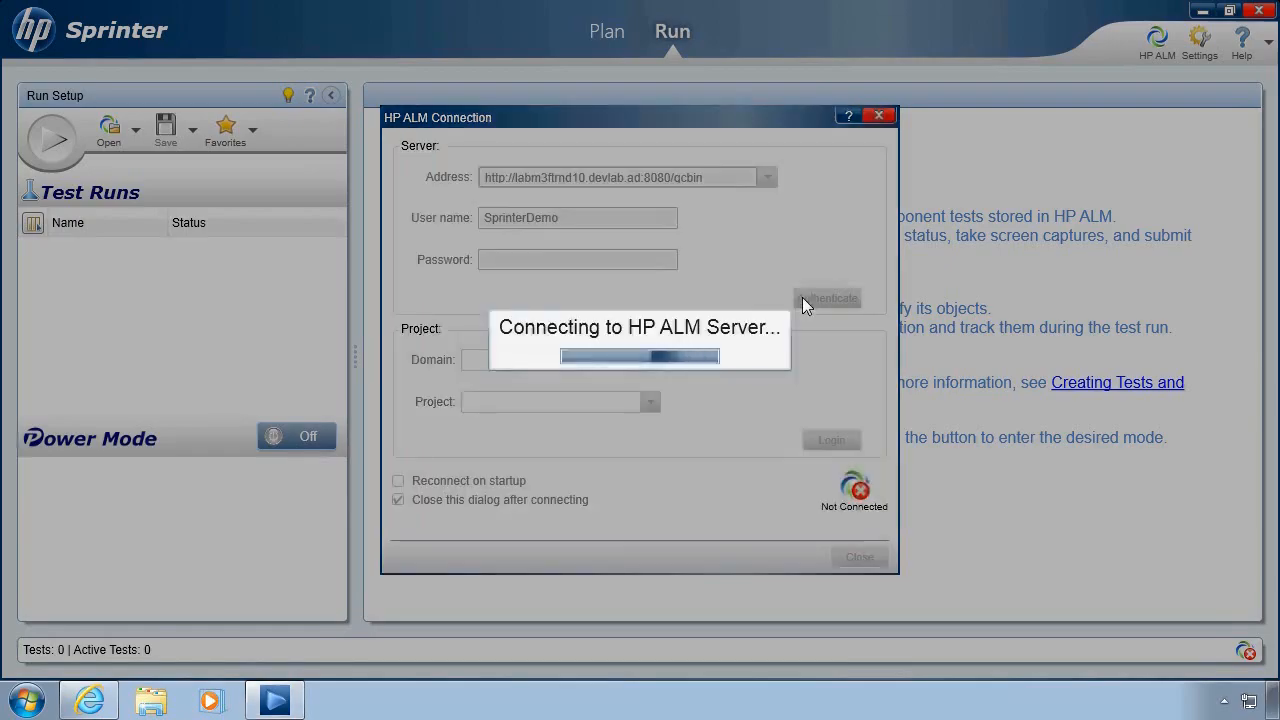
click(828, 440)
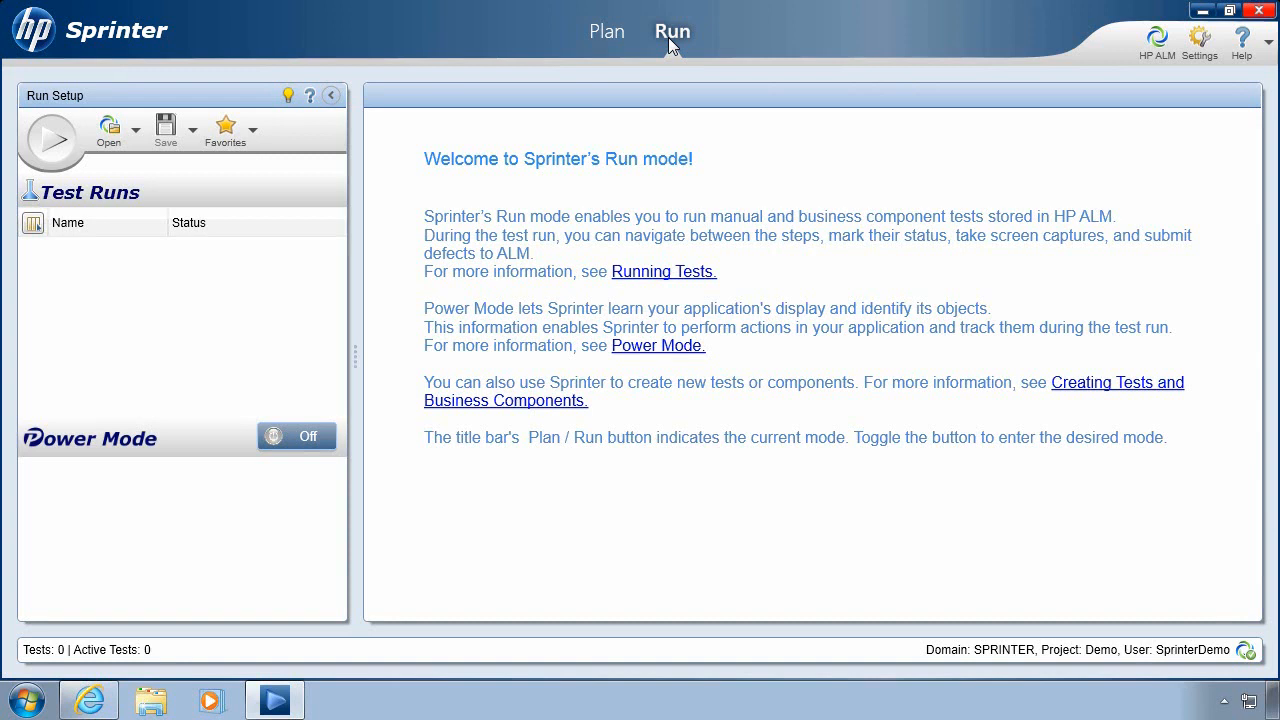
click(612, 34)
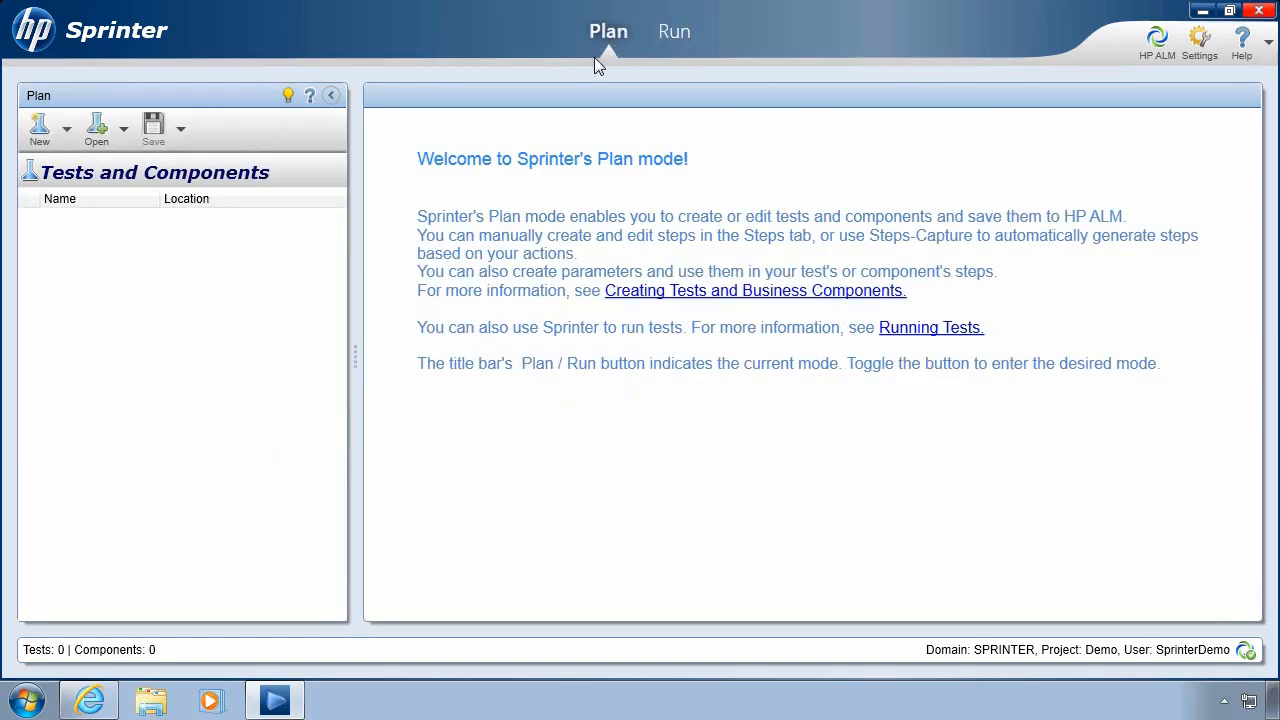
- Create New Test 1 and name its first step 'Enter user credentials'
click(40, 130)
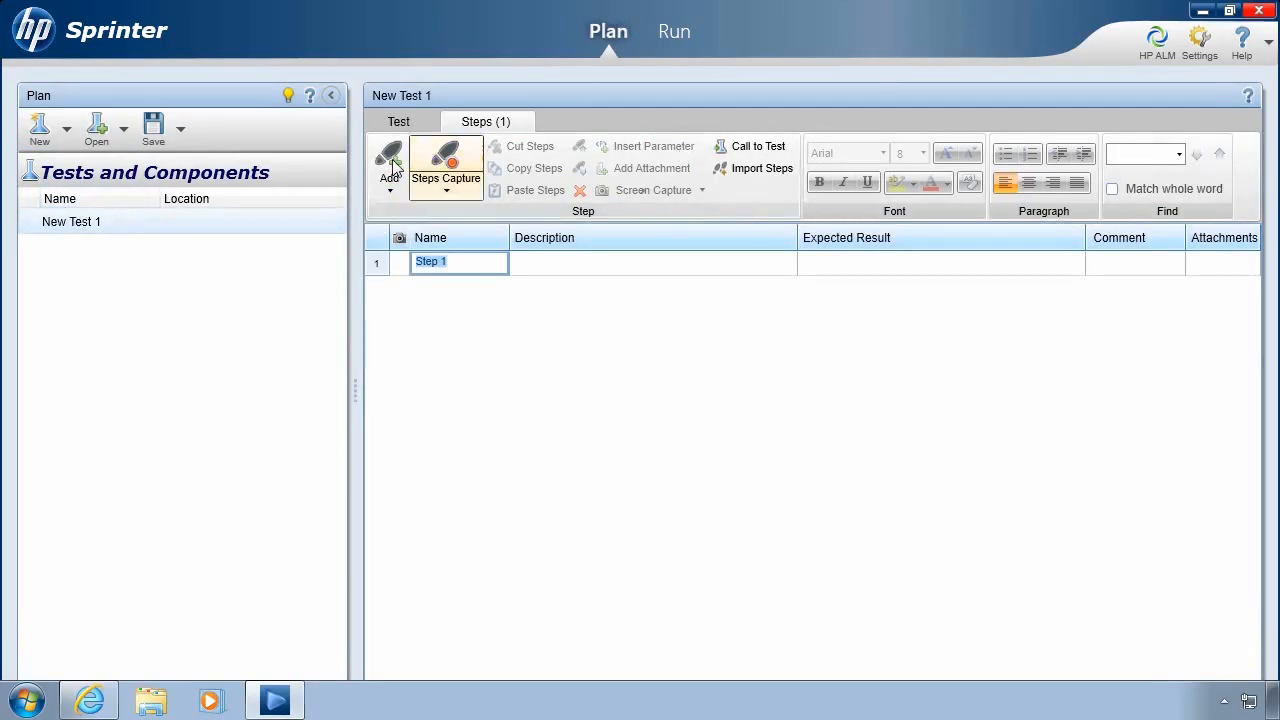
click(333, 97)
click(120, 257)
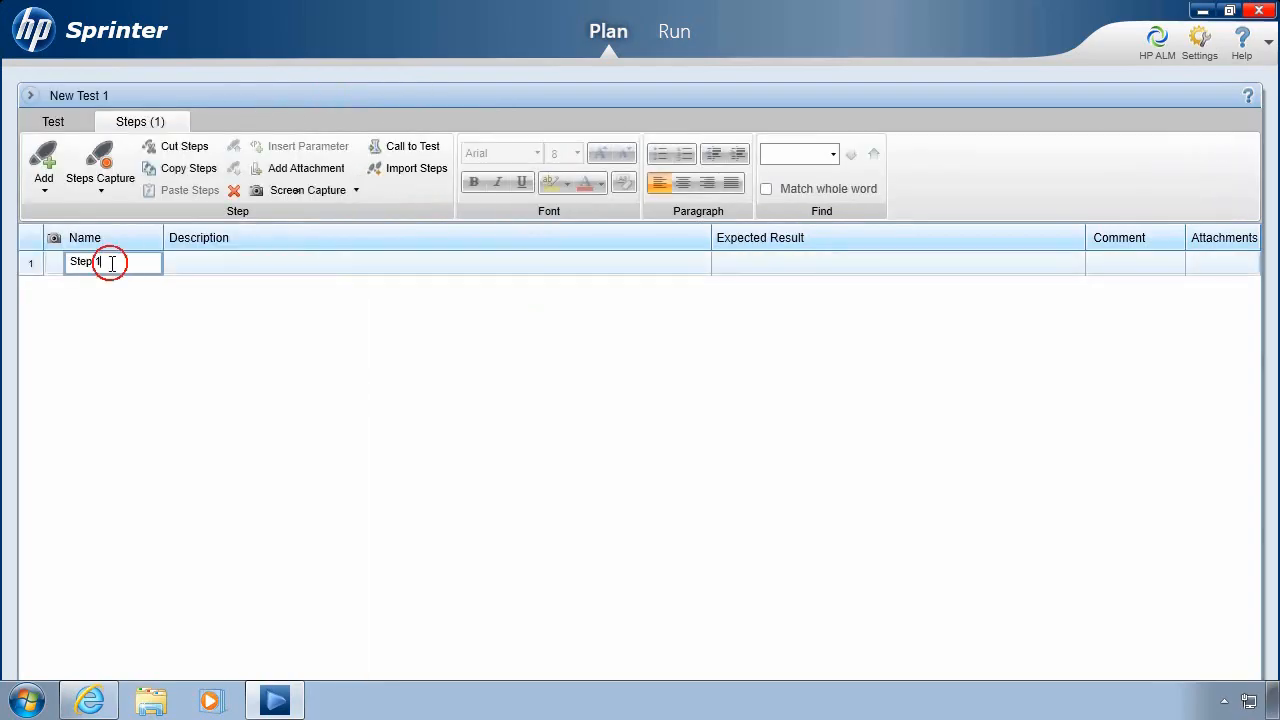
text(Ent)
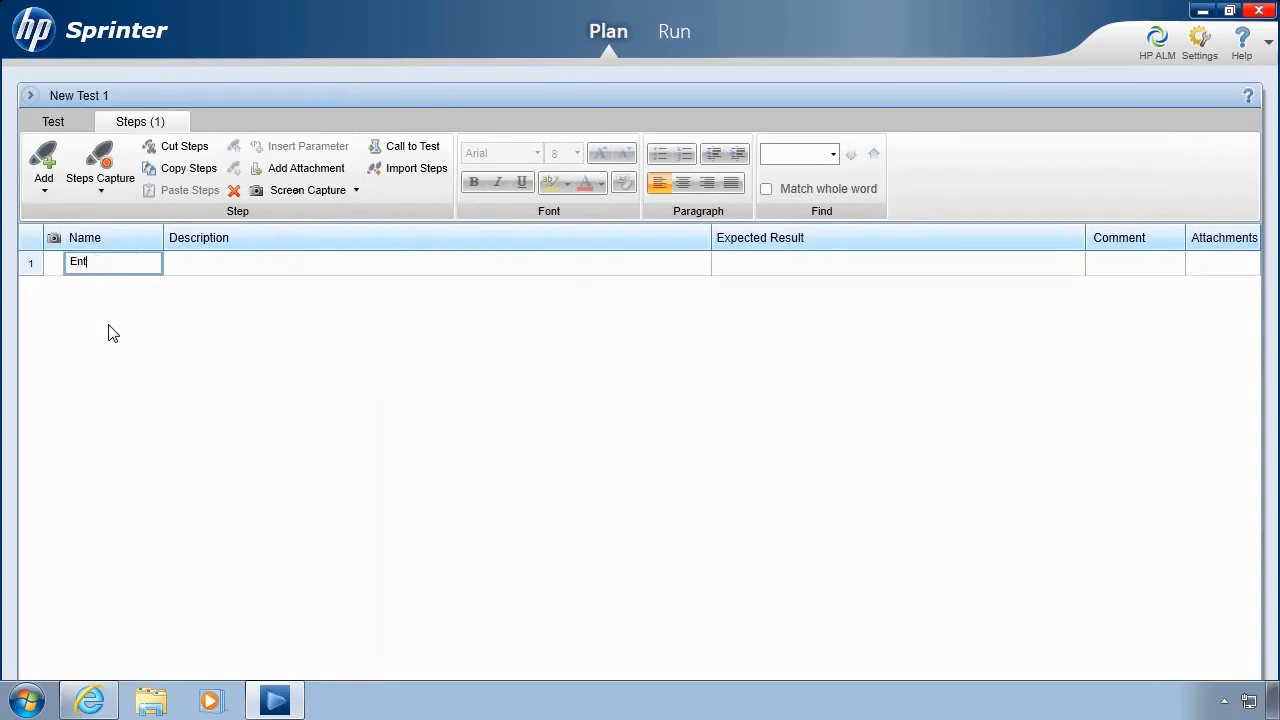
text(er user credentials)
click(203, 264)
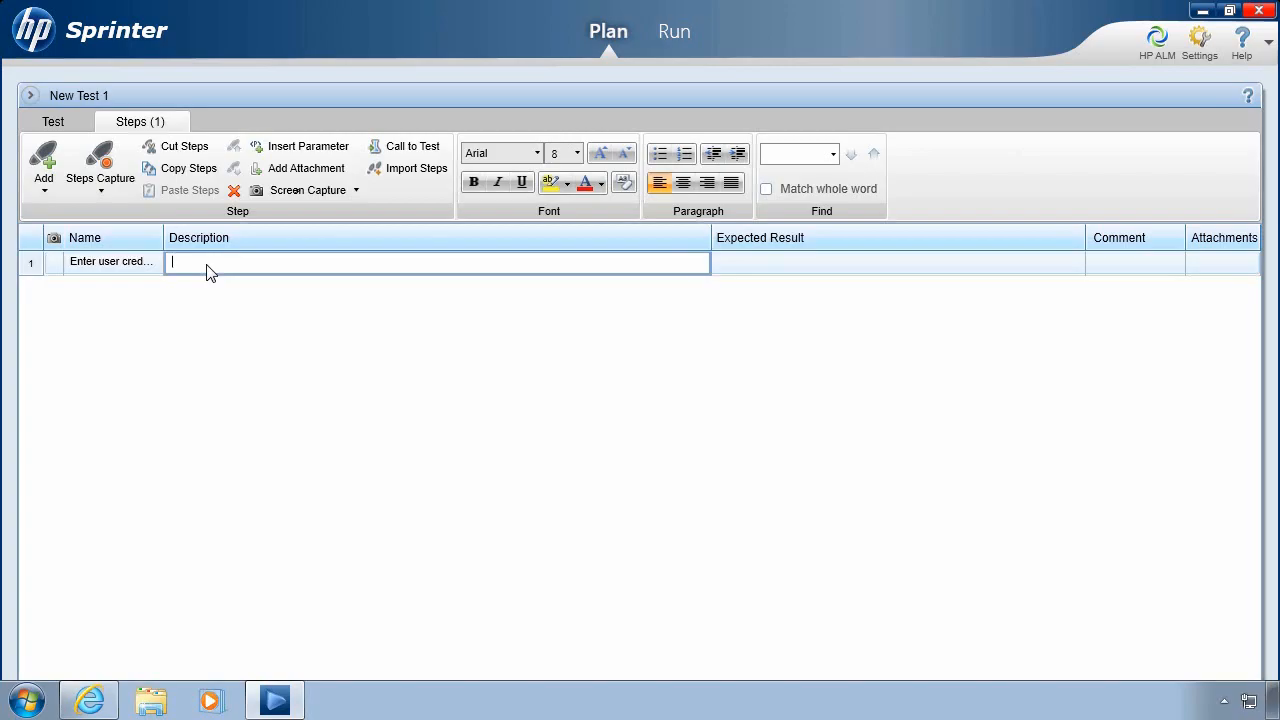
- Add two parameters, 'user name' and 'password', to New Test 1
click(71, 123)
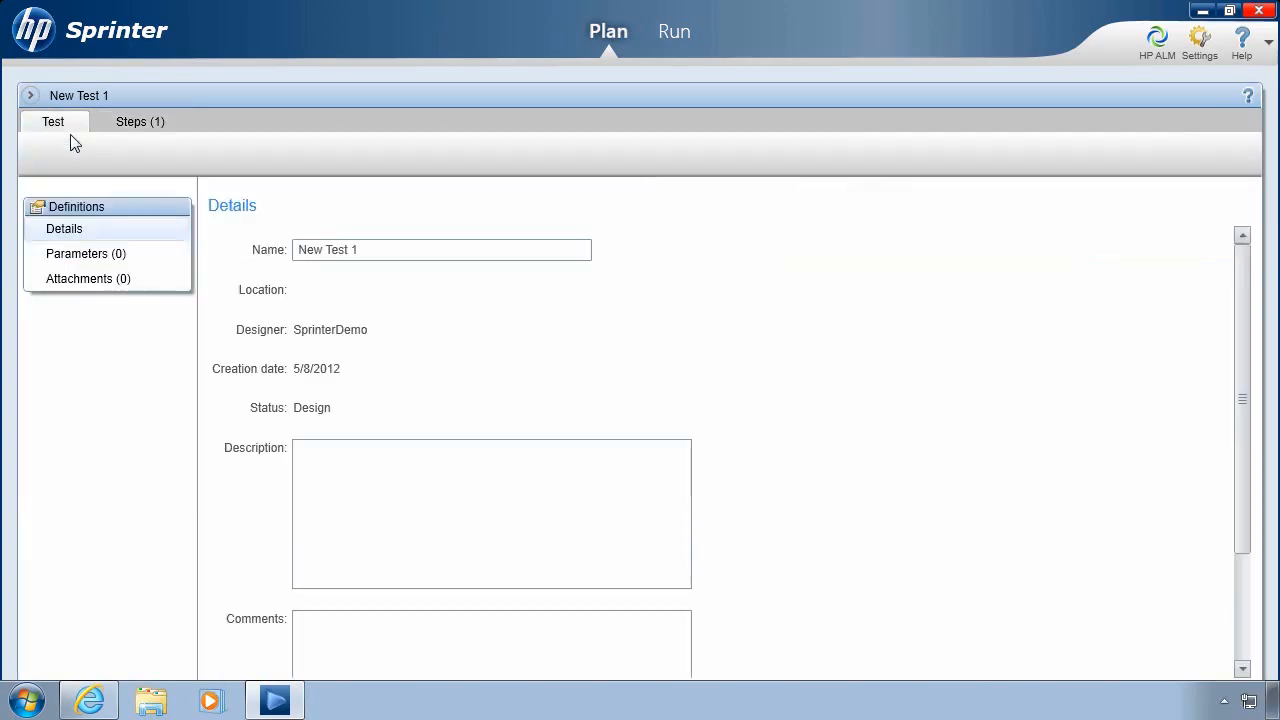
click(86, 256)
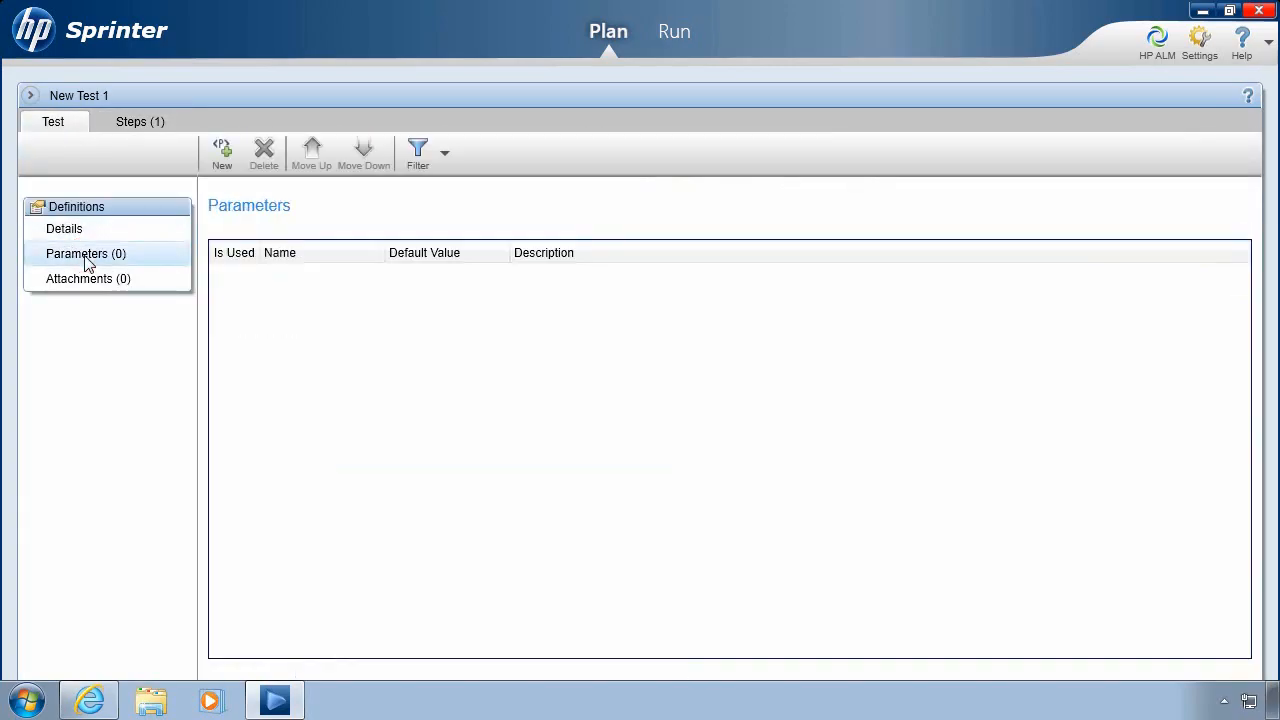
click(221, 160)
text(user name)
click(218, 156)
text(password)
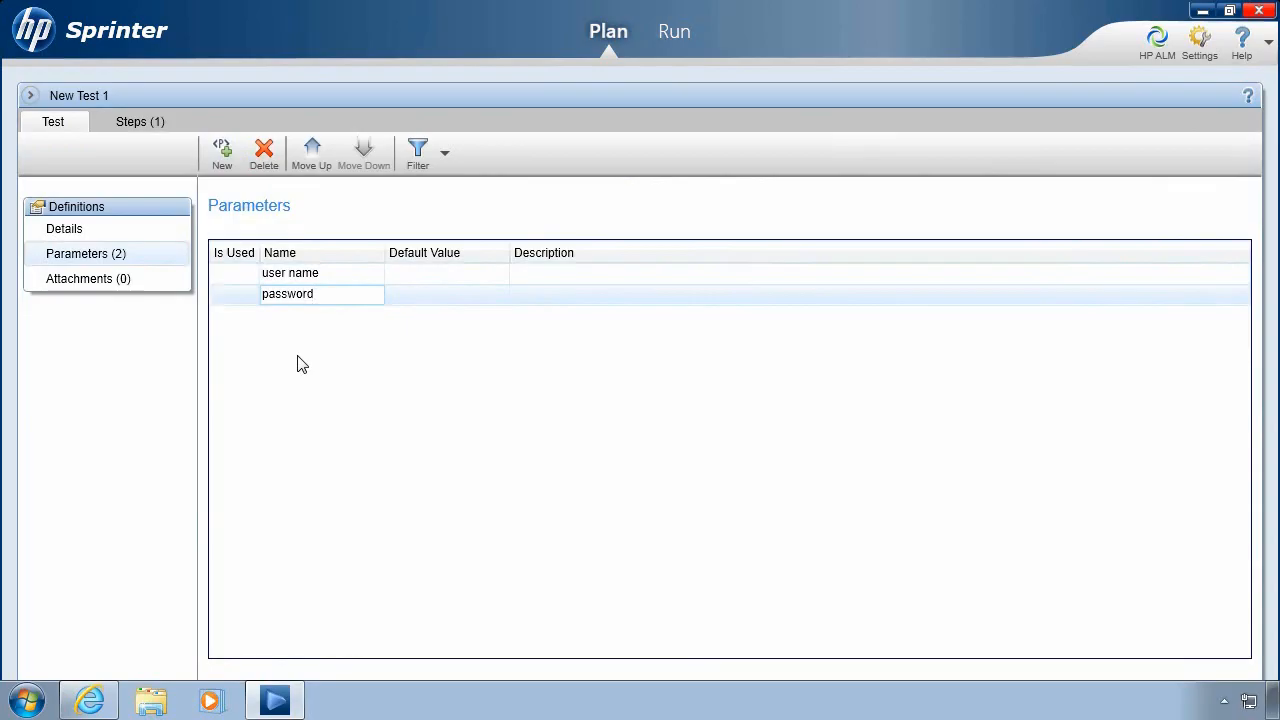
- Start step 1's bulleted description: Enter <<<user name>>> in the "User Name" field
click(127, 123)
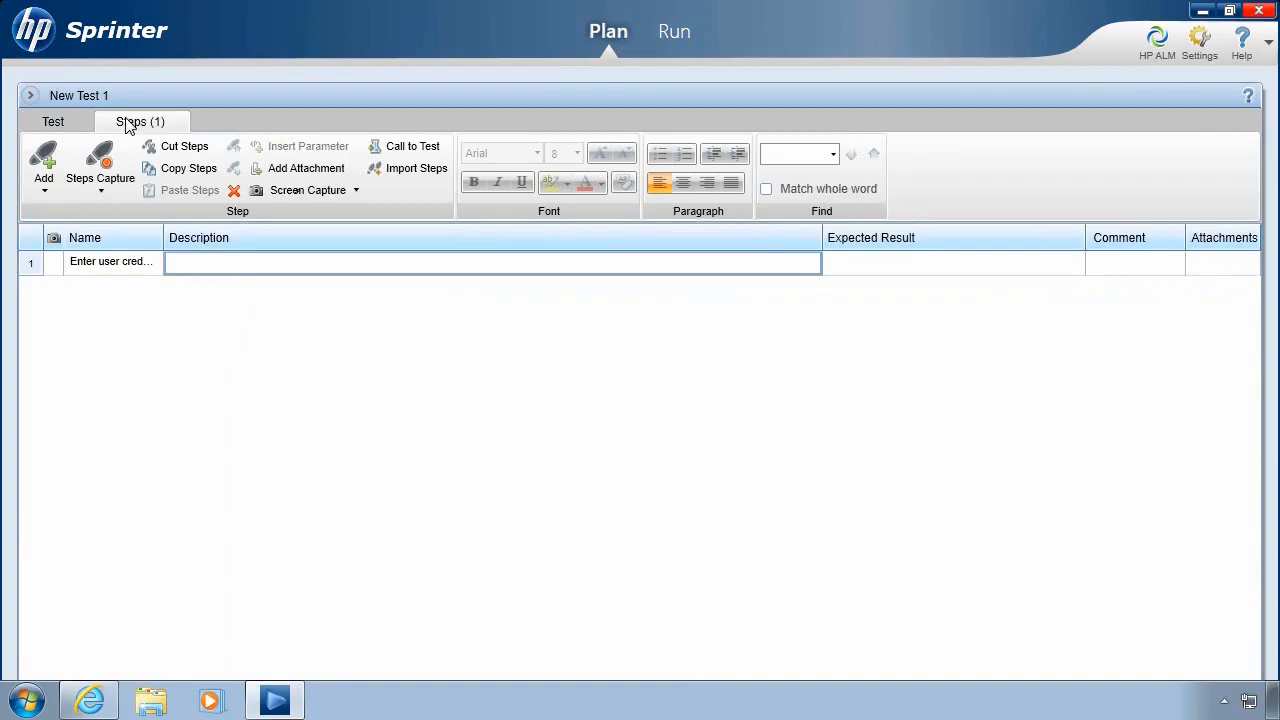
click(242, 267)
click(662, 156)
text(Enter)
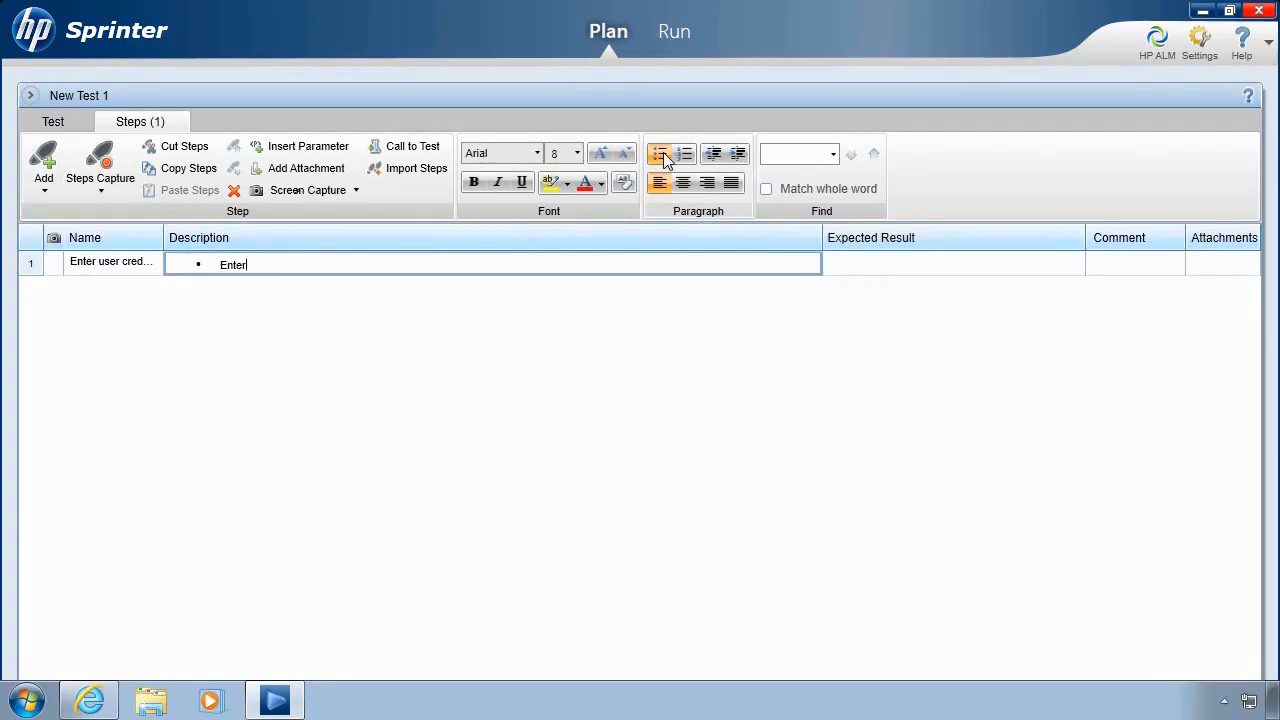
click(343, 150)
click(430, 182)
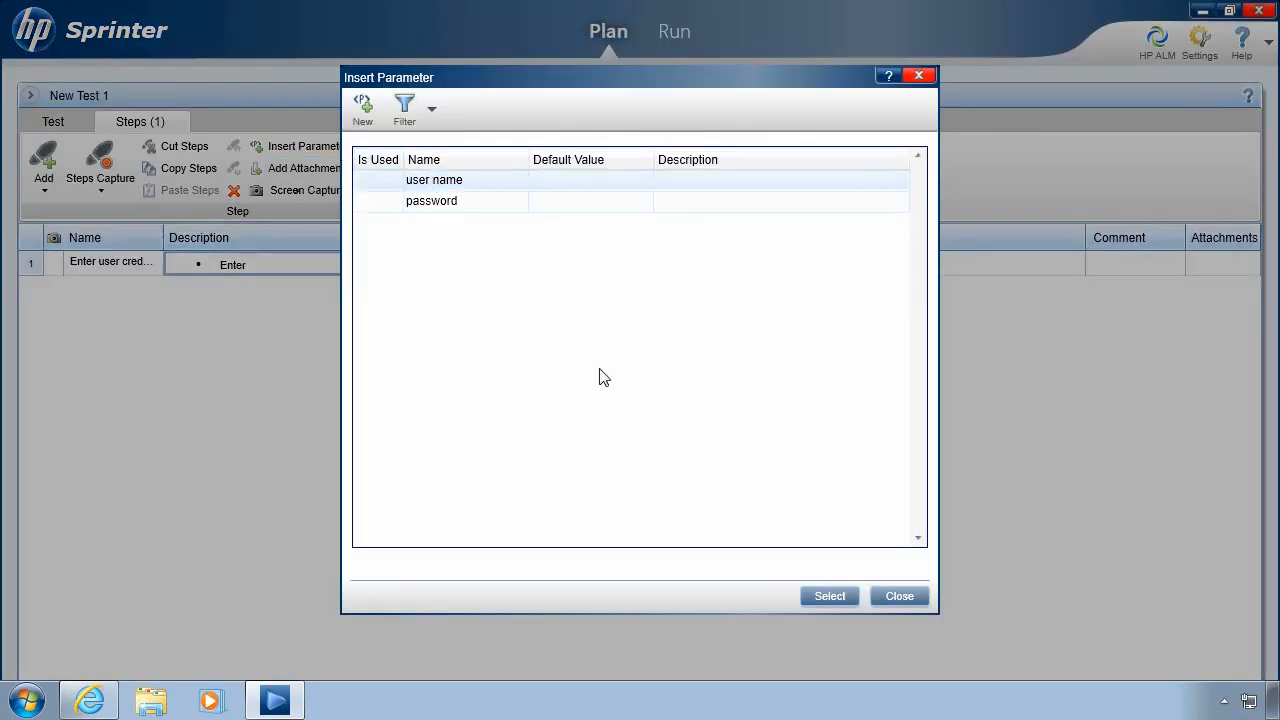
click(830, 597)
text(in the "User Name" field.)
- Add a bullet entering <<<password>>> in the "Password" field, and state both values appear with the password masked
key(Return)
text(Enter)
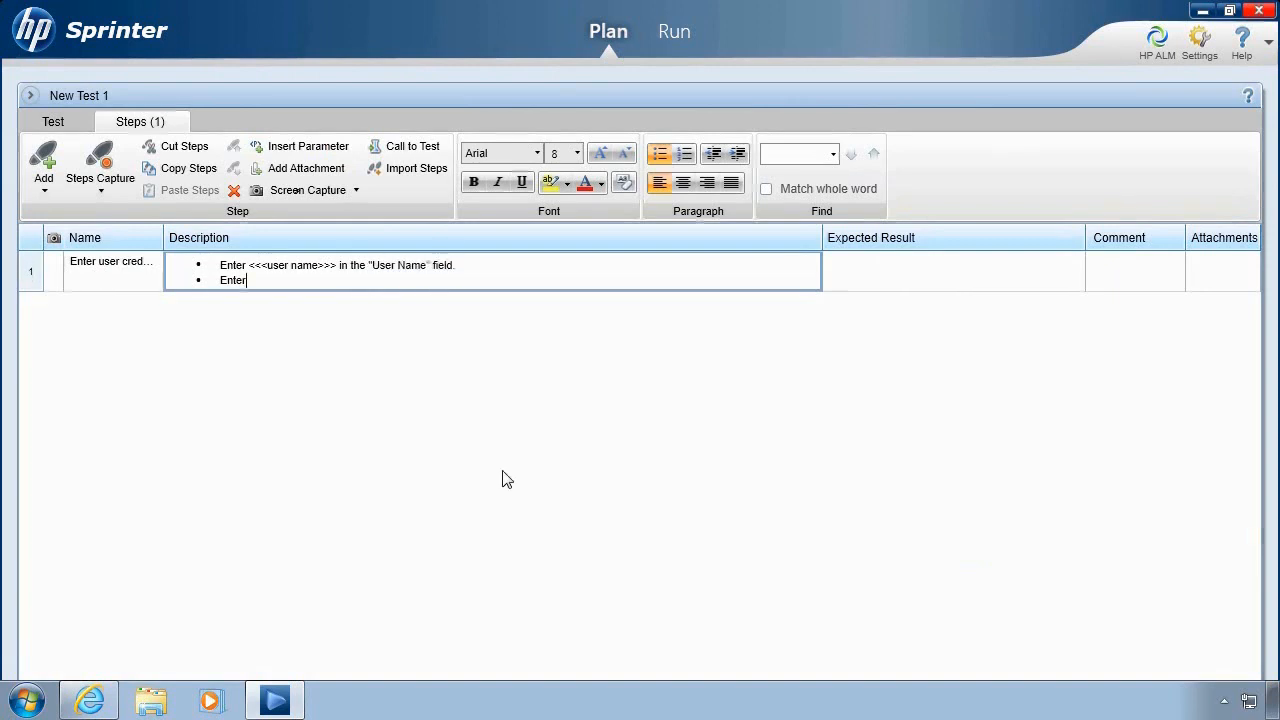
click(320, 147)
click(431, 204)
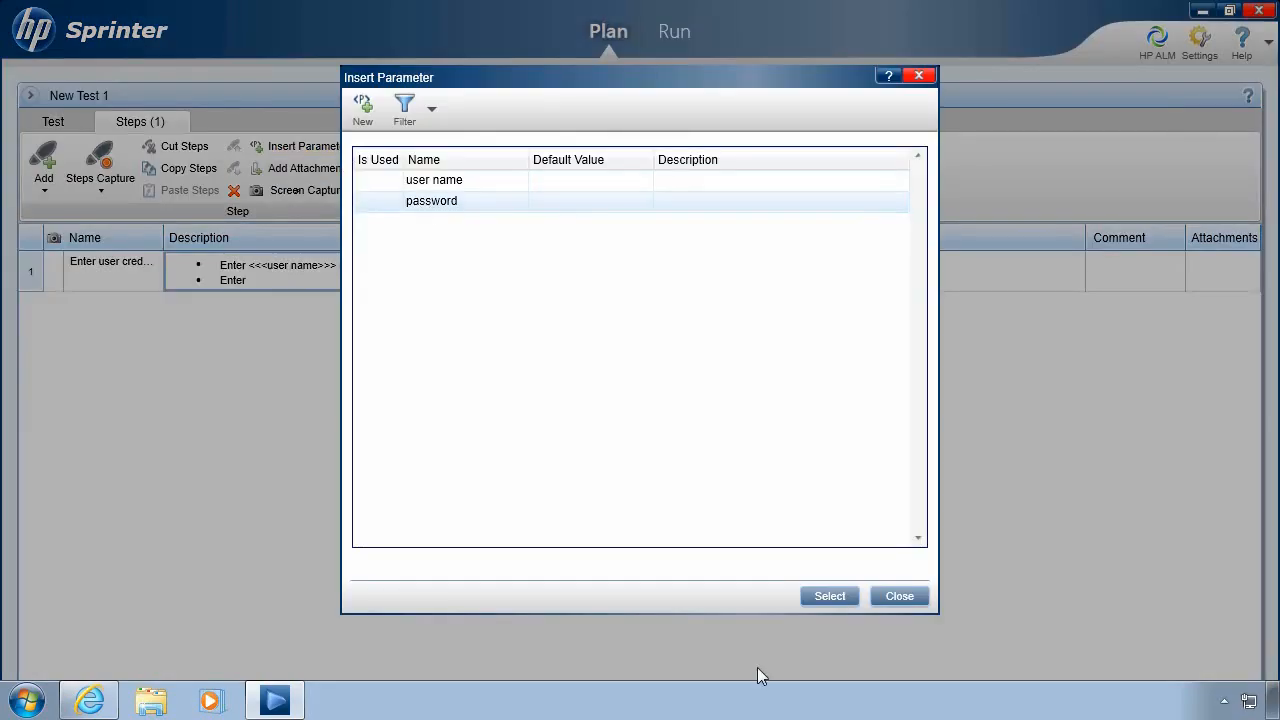
click(829, 596)
text(in the )
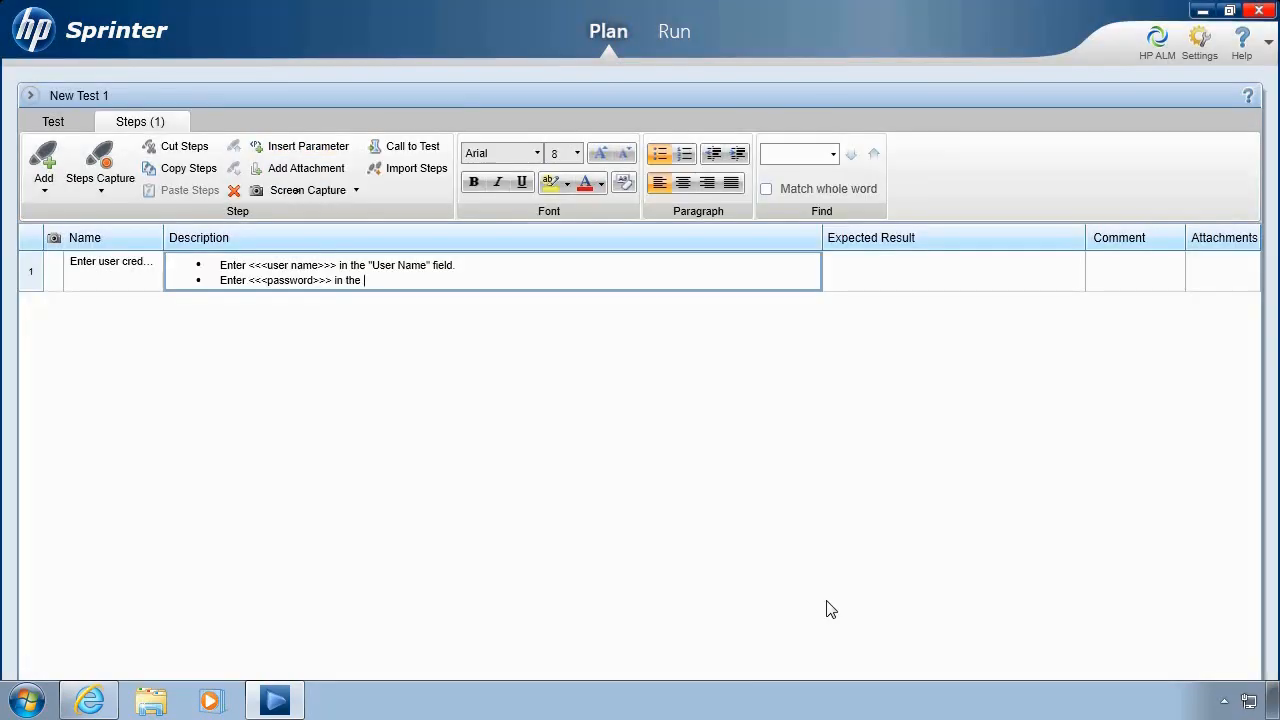
text("Password" field.)
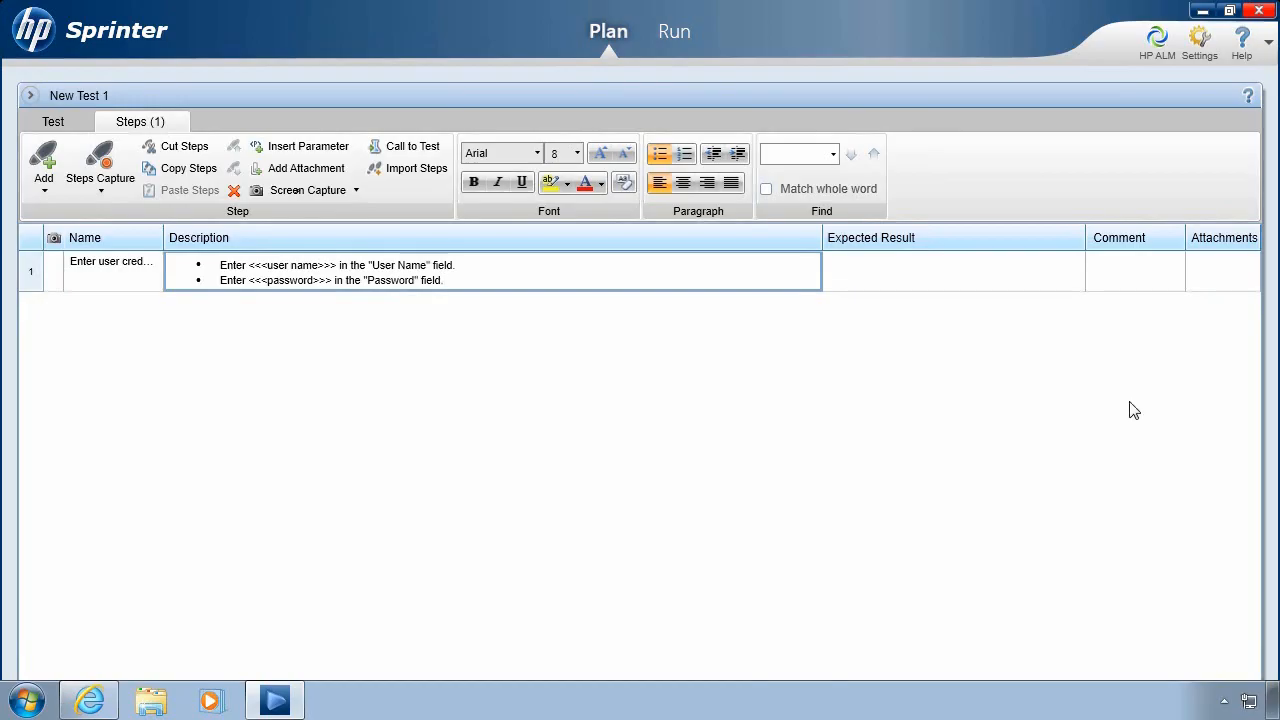
click(922, 287)
text(User name and pa)
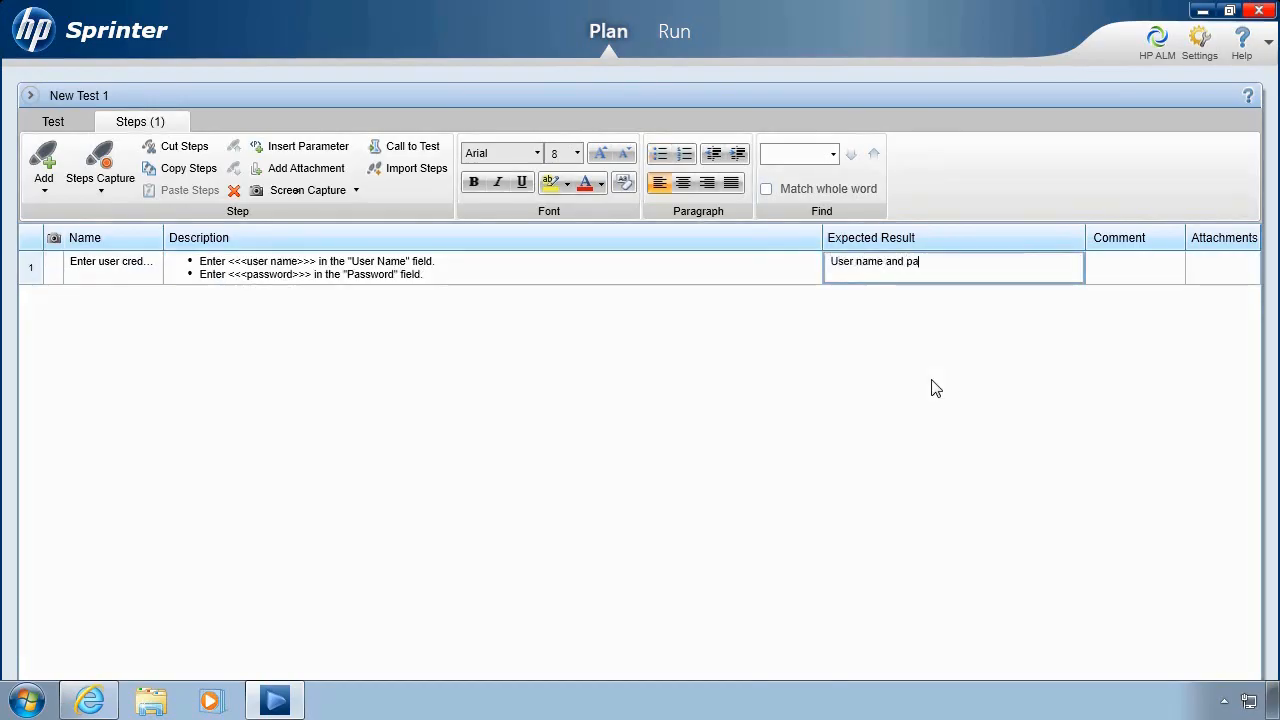
text(ssword appear in the corresponding fields. The )
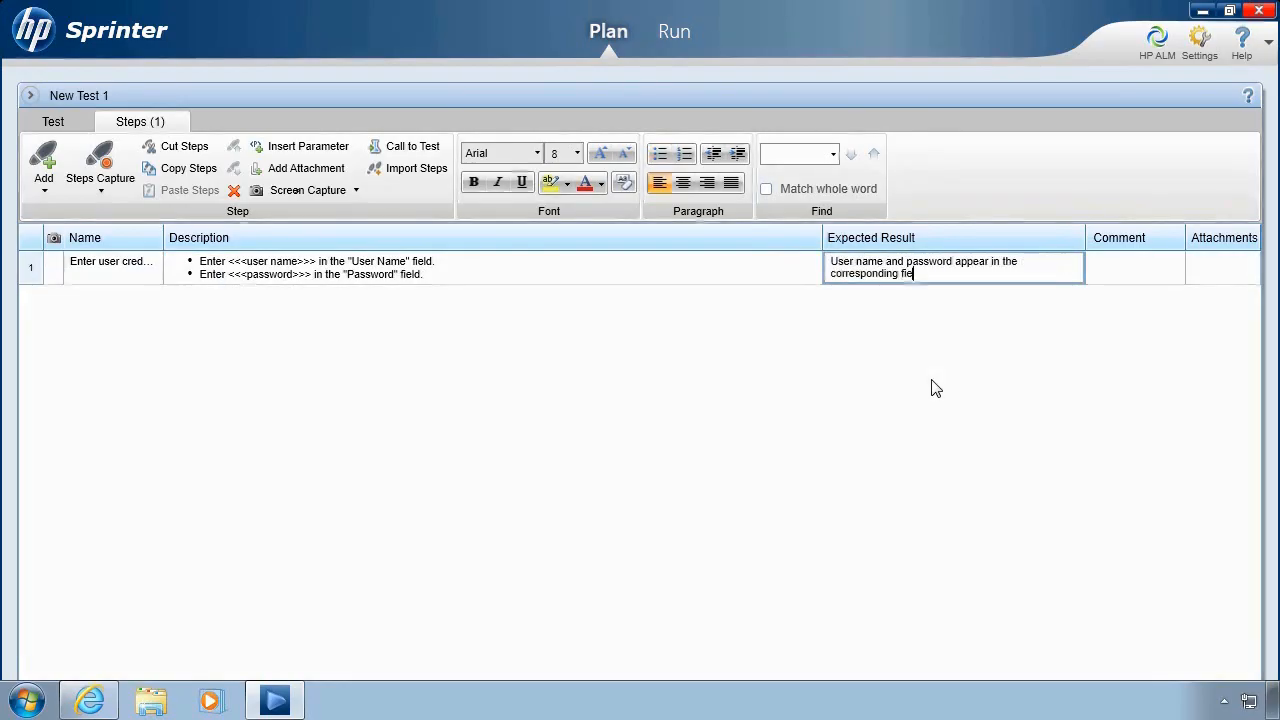
text(password is masked.)
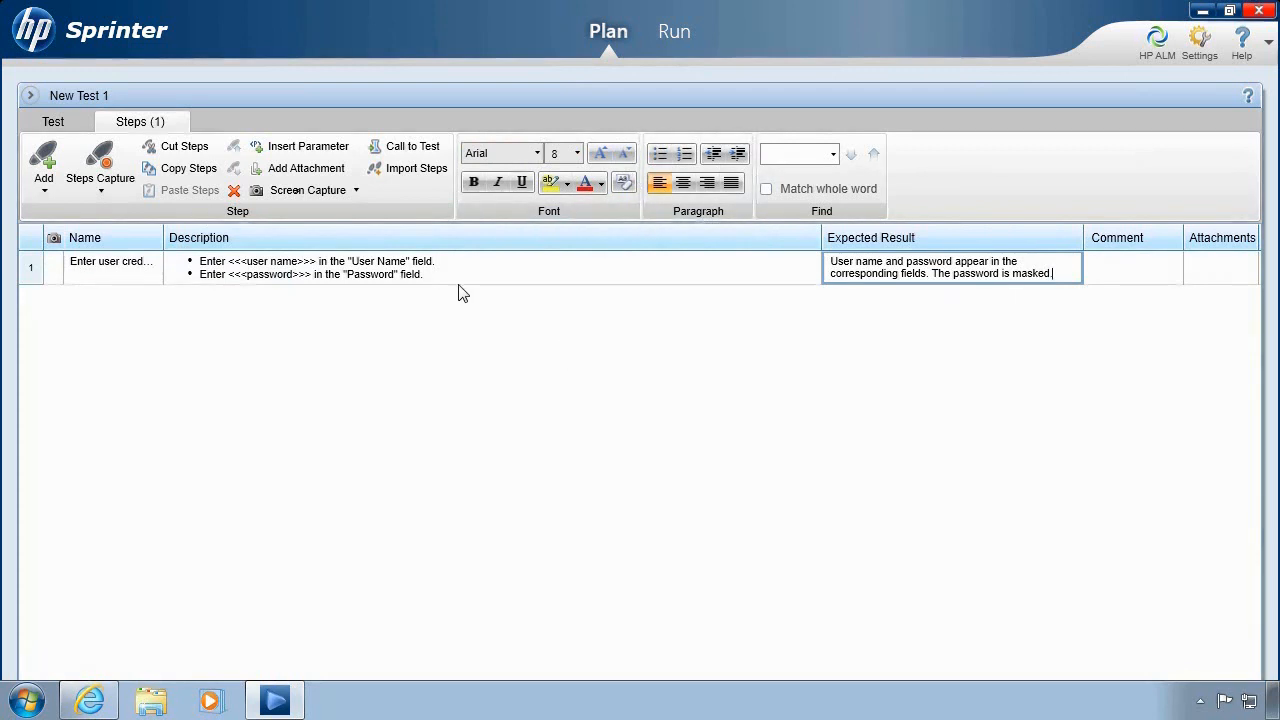
- Capture the Mercury Tours page as a screenshot attached to step 1
click(337, 193)
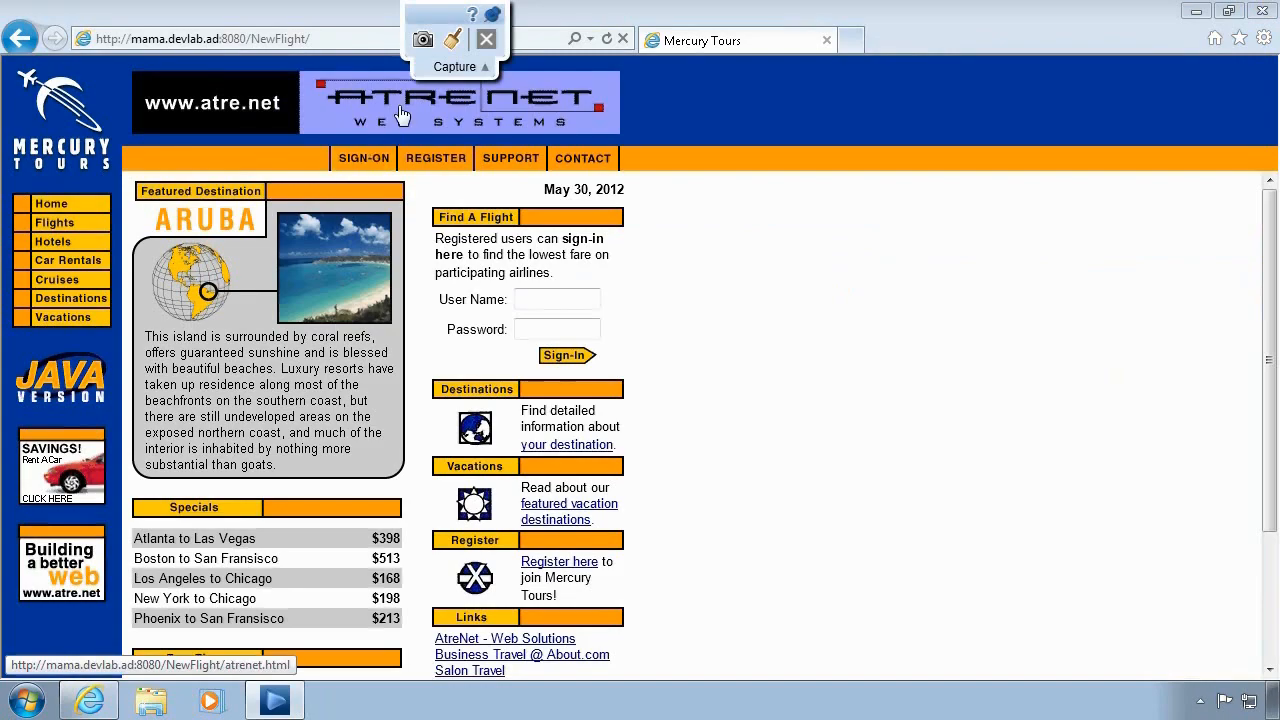
click(420, 46)
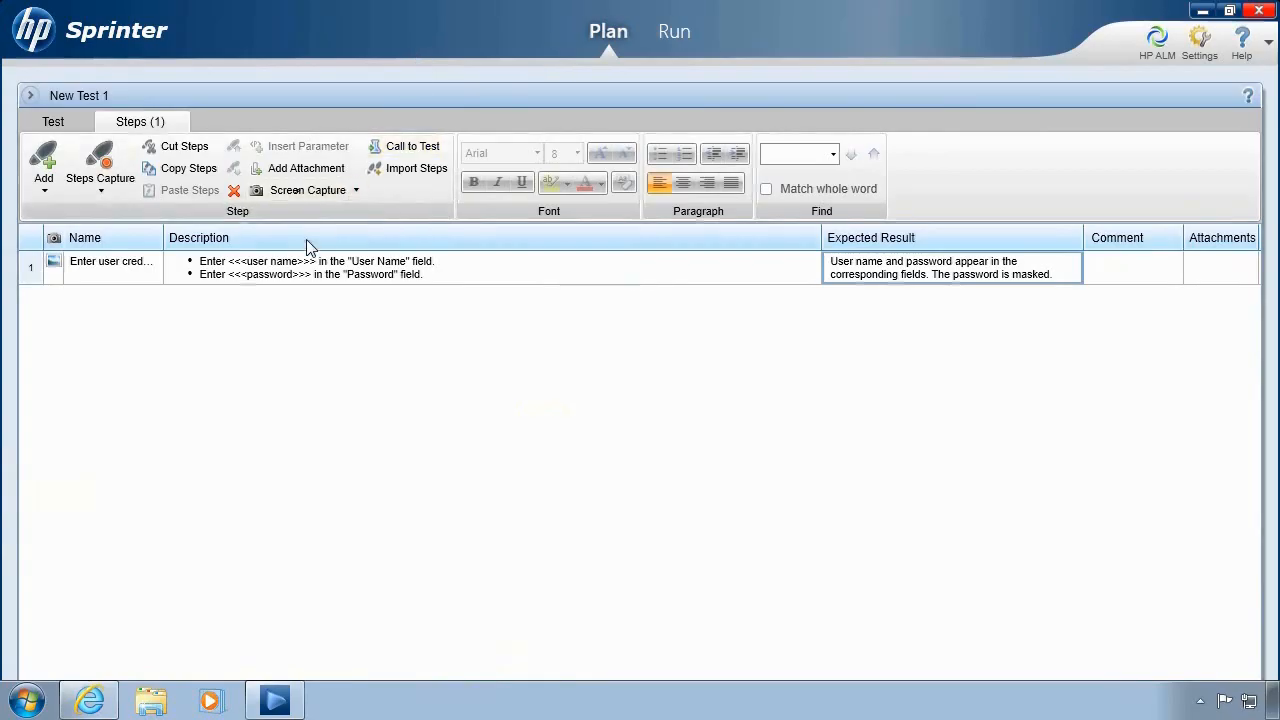
mouse_move(57, 274)
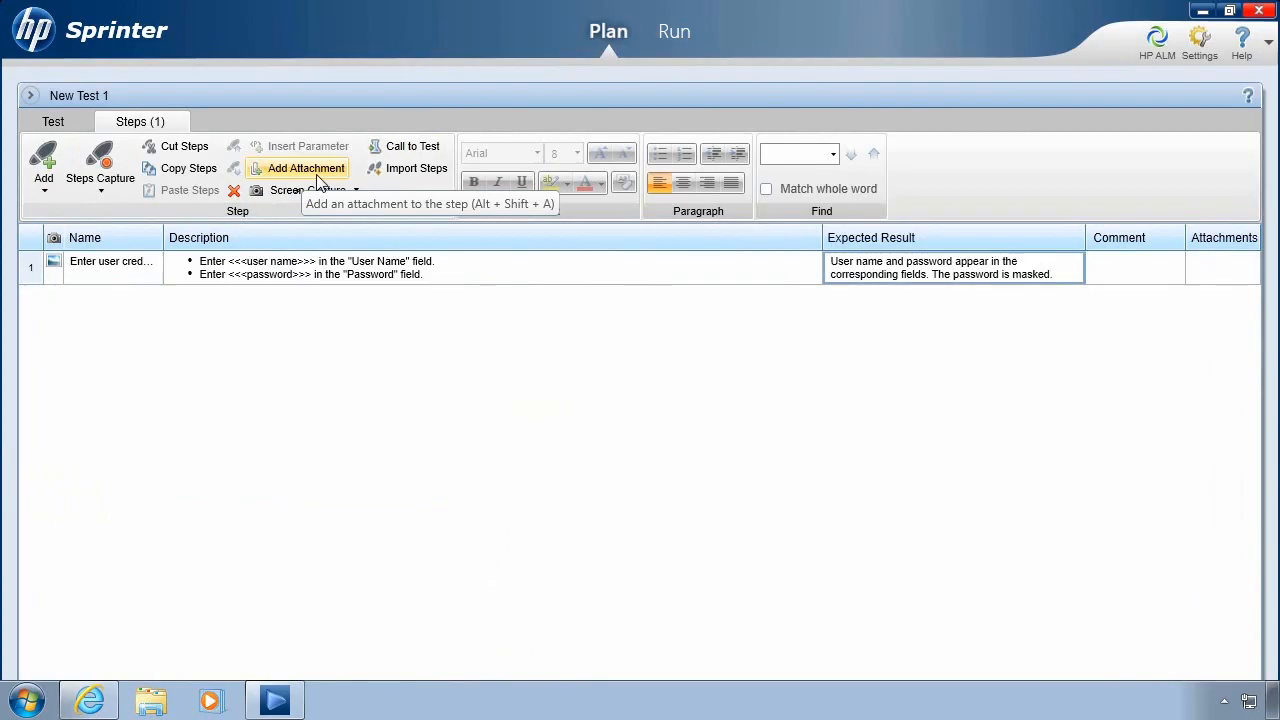
- Add step 2 'Login', described as clicking "Sign In" to log in to the Flight application
click(46, 162)
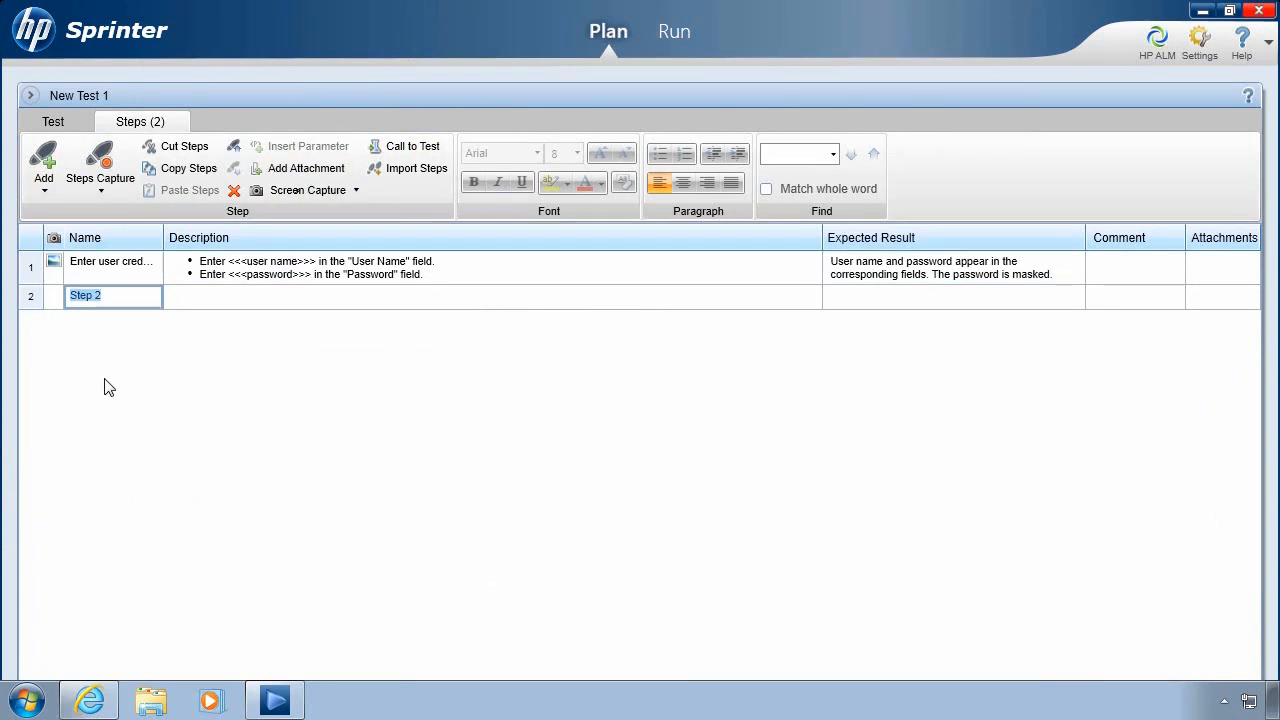
text(Login)
key(Tab)
text(Click the "Sign In" bu)
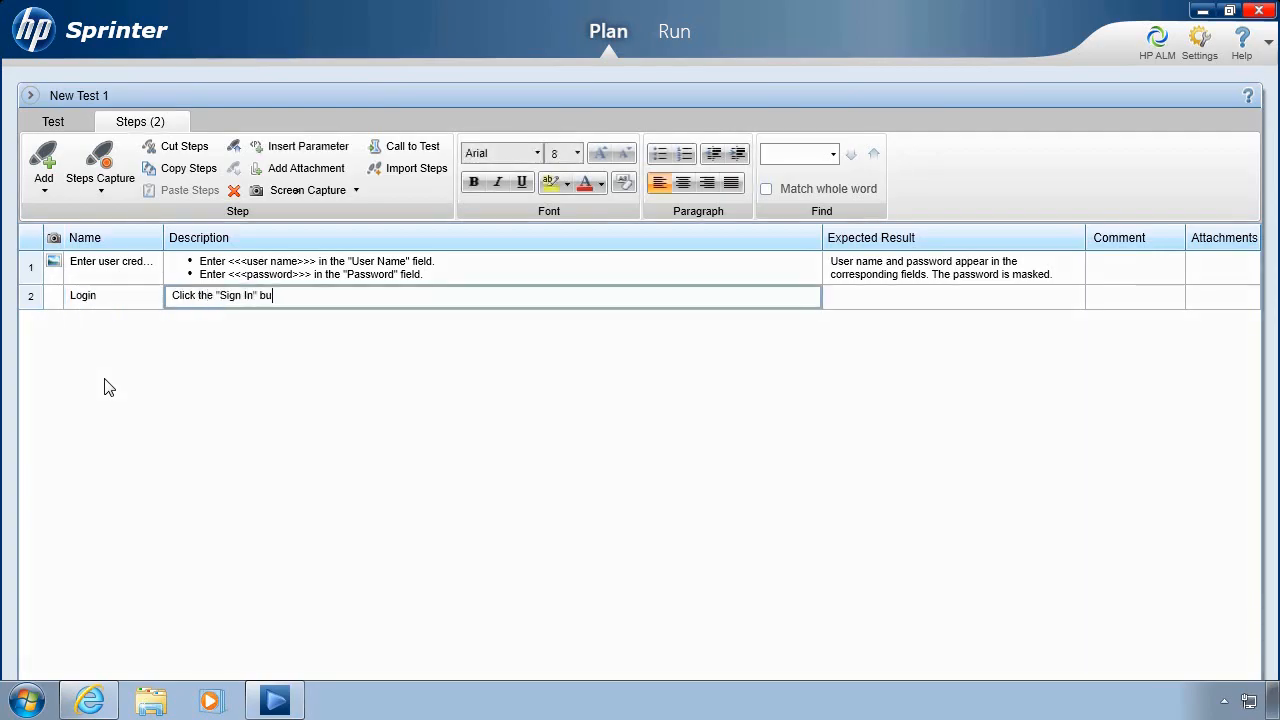
text(tton in order to log in to the Flight application.)
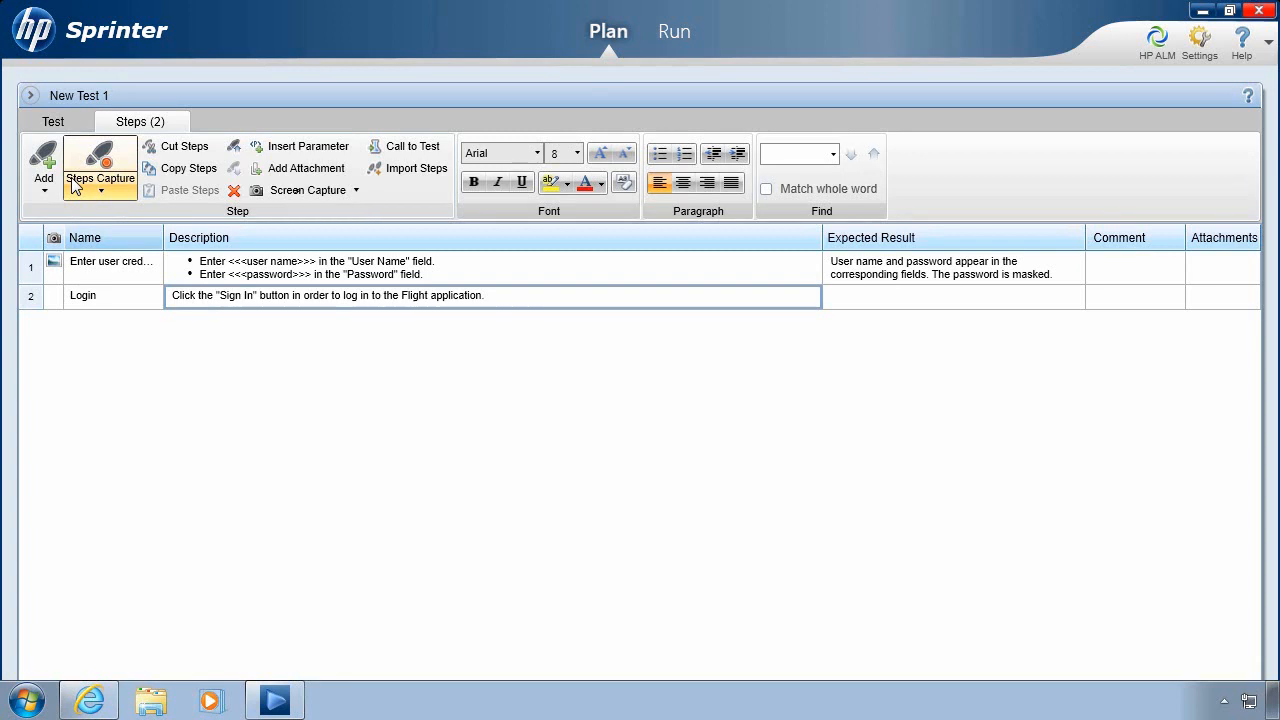
- Rename New Test 1 to 'Login' with description 'Testing logging in to the Mercury Tours application.'
click(53, 121)
click(108, 232)
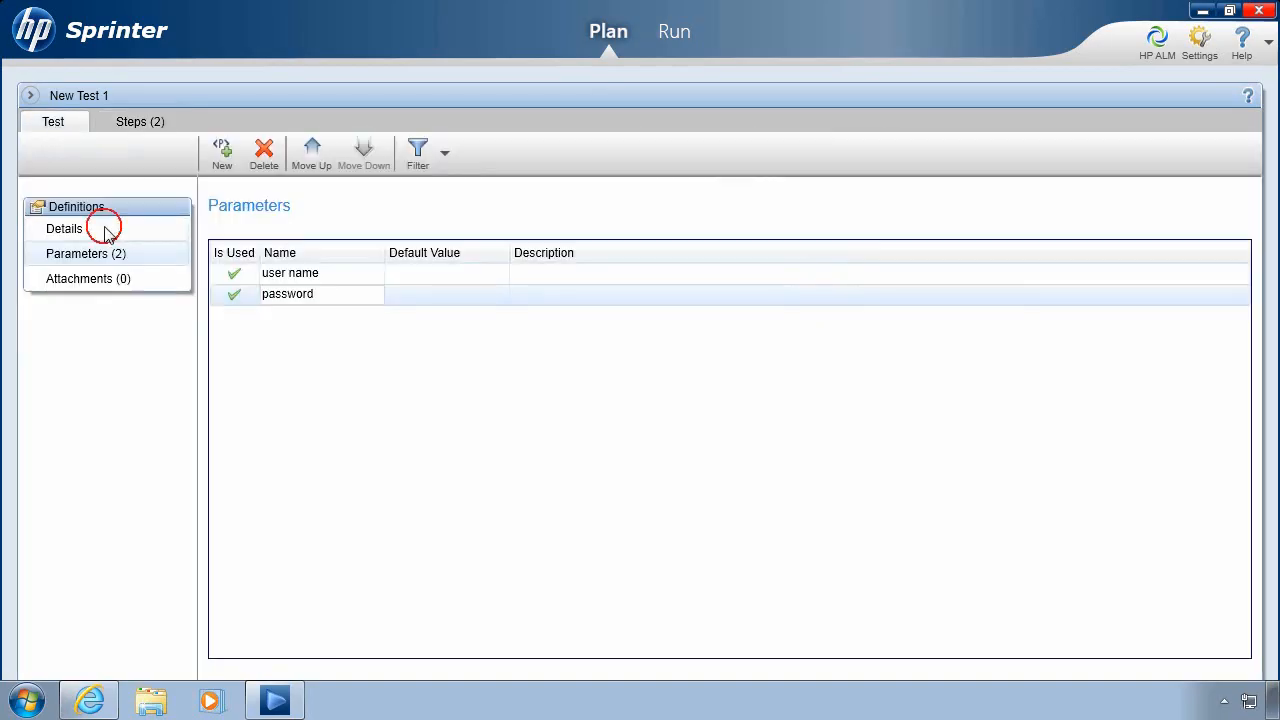
drag(374, 248, 214, 259)
text(Login)
click(397, 494)
text(Testing logging in to the Mercury Tours app)
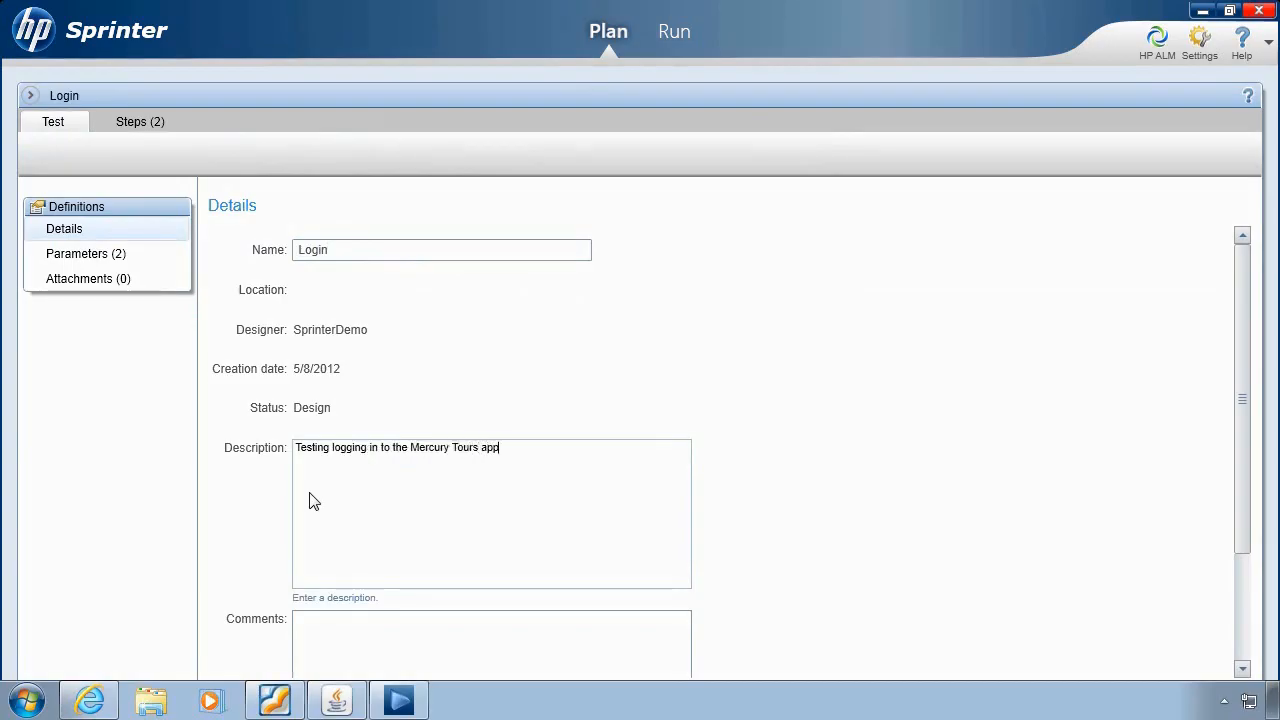
text(lication.)
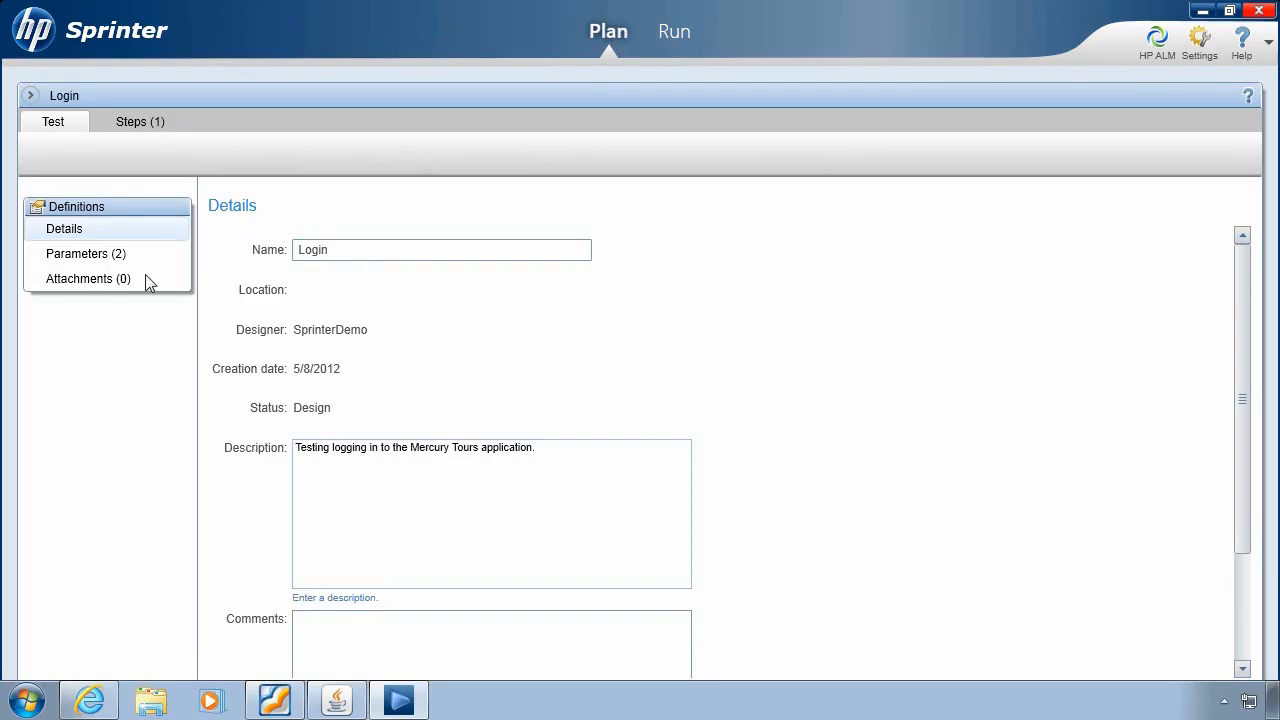
click(75, 286)
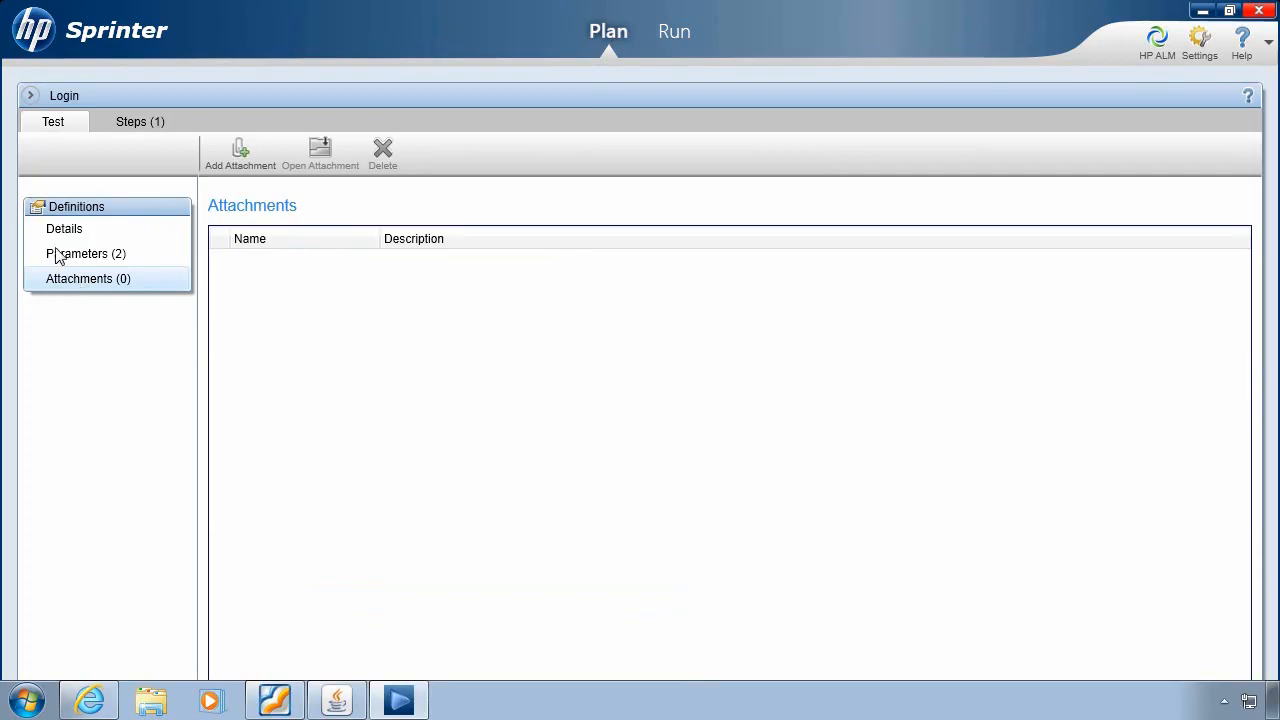
click(30, 96)
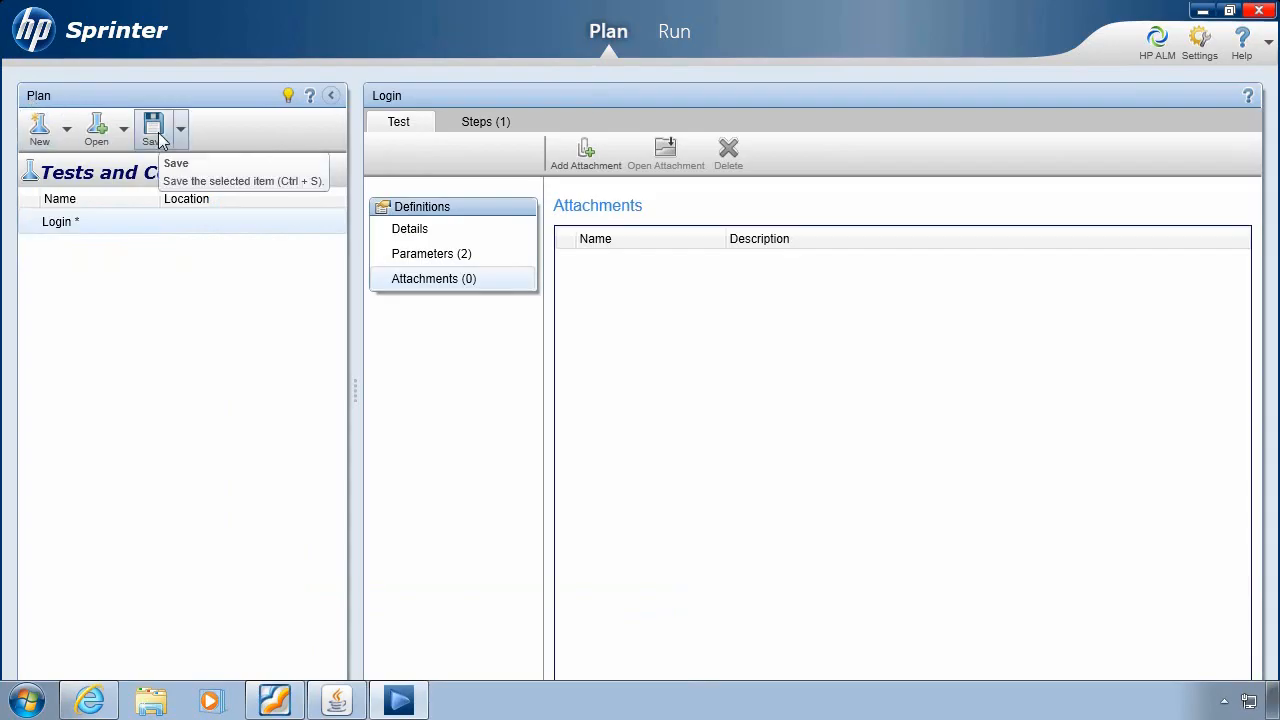
- Save the Login test into the Subject\Demo\Authoring folder
click(155, 137)
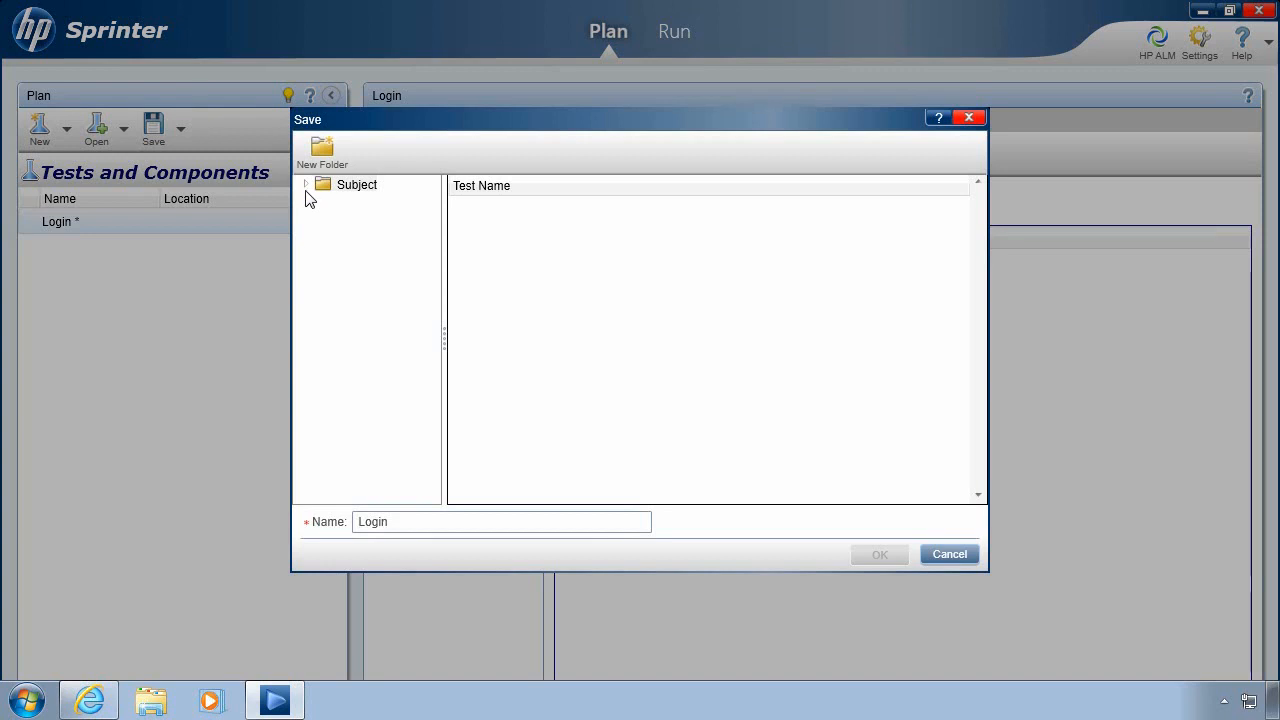
click(306, 185)
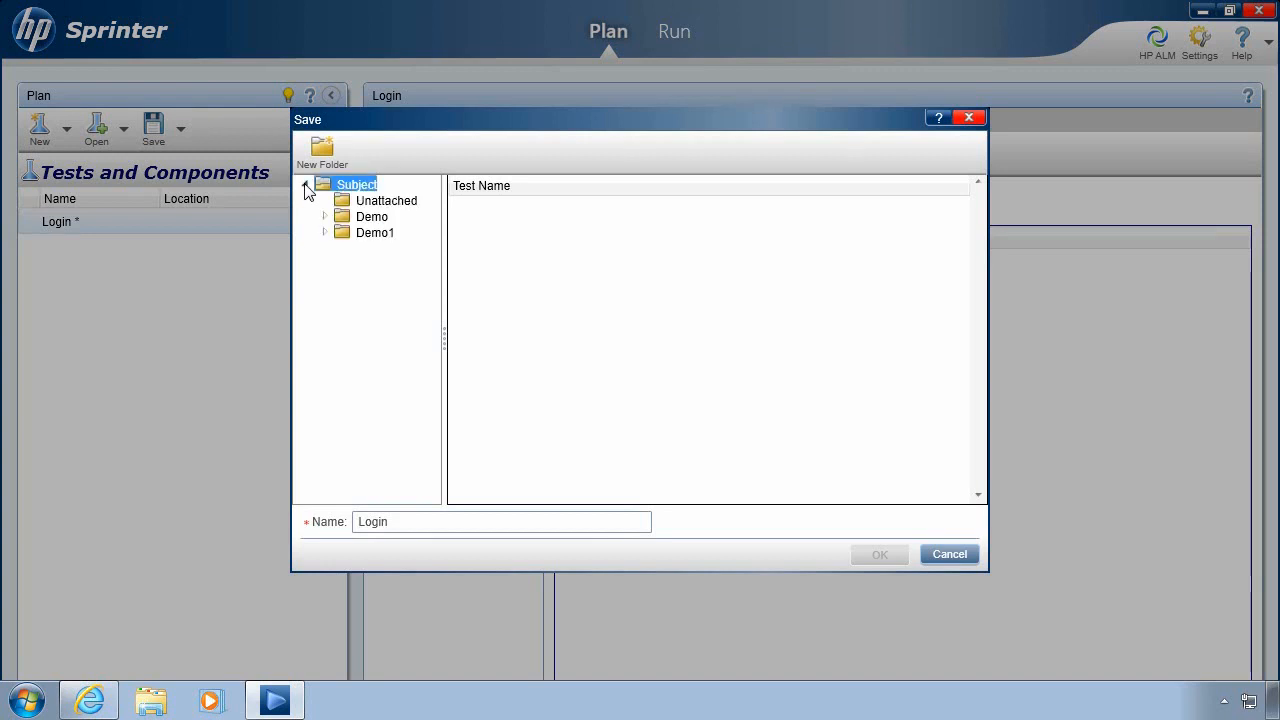
click(324, 216)
click(365, 233)
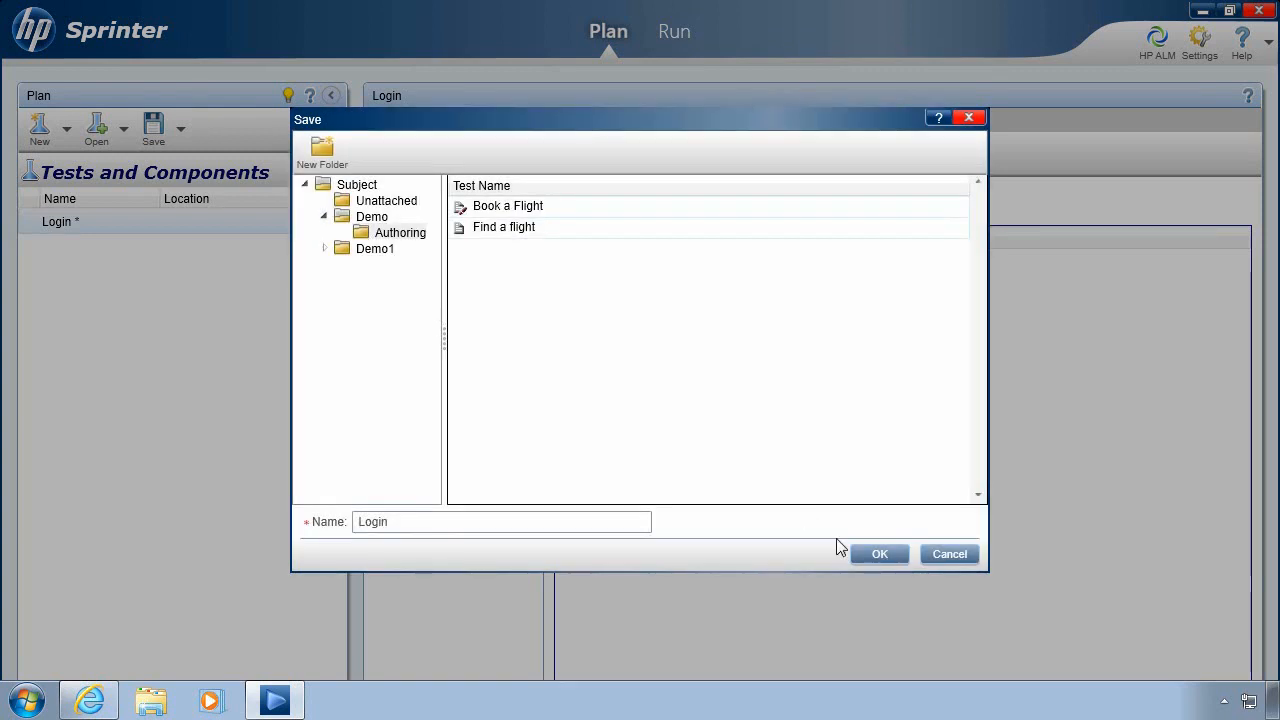
click(876, 556)
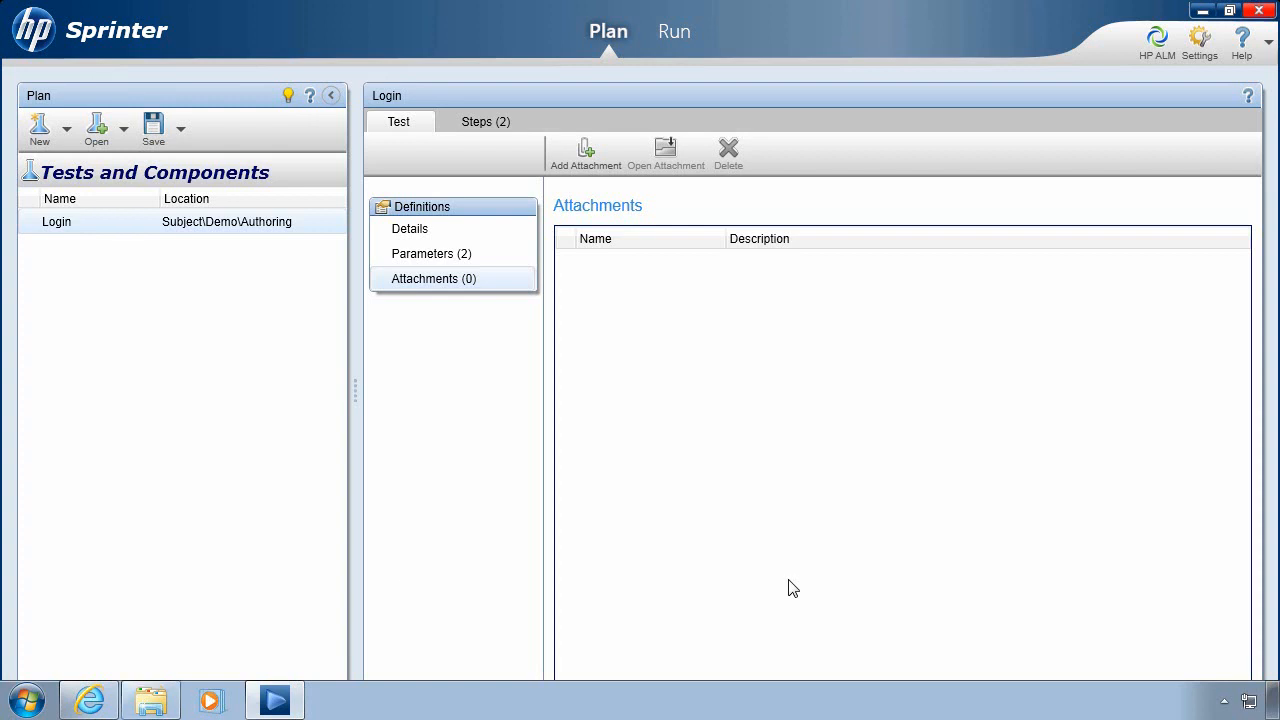
click(89, 698)
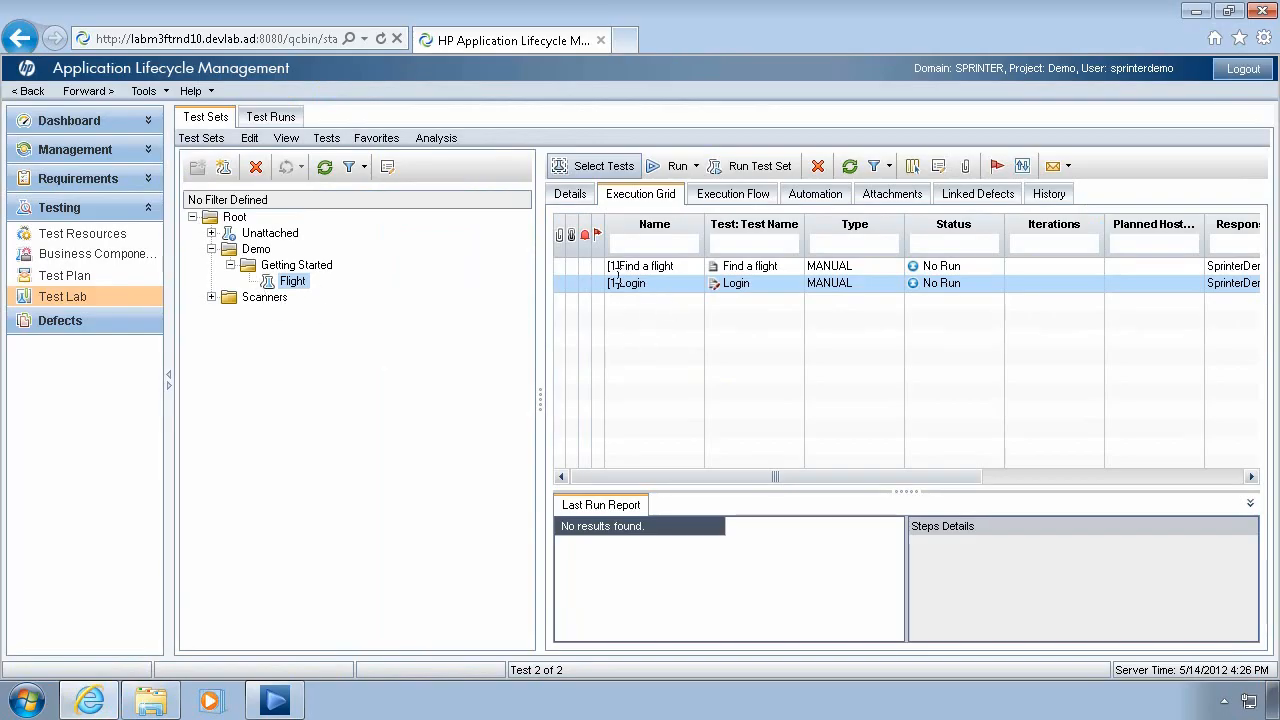
click(277, 701)
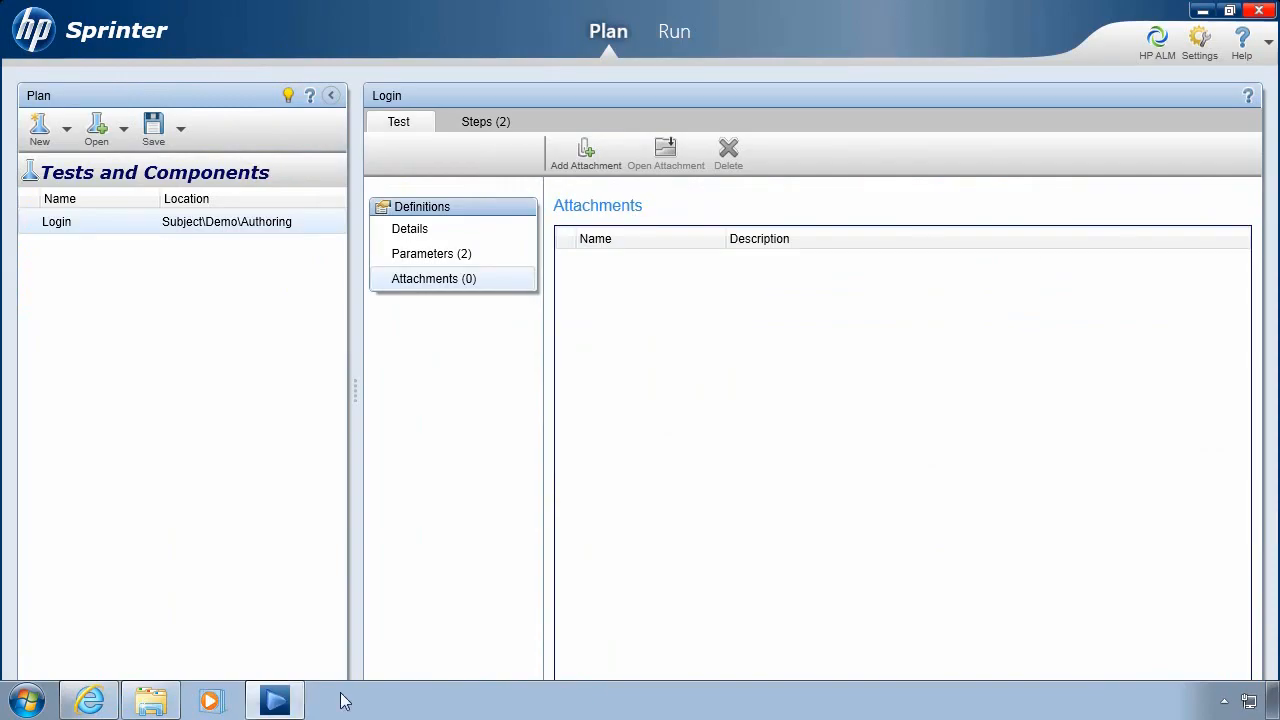
- In Run mode, browse the Test Lab to Root > Demo > Getting Started > Flight
click(668, 41)
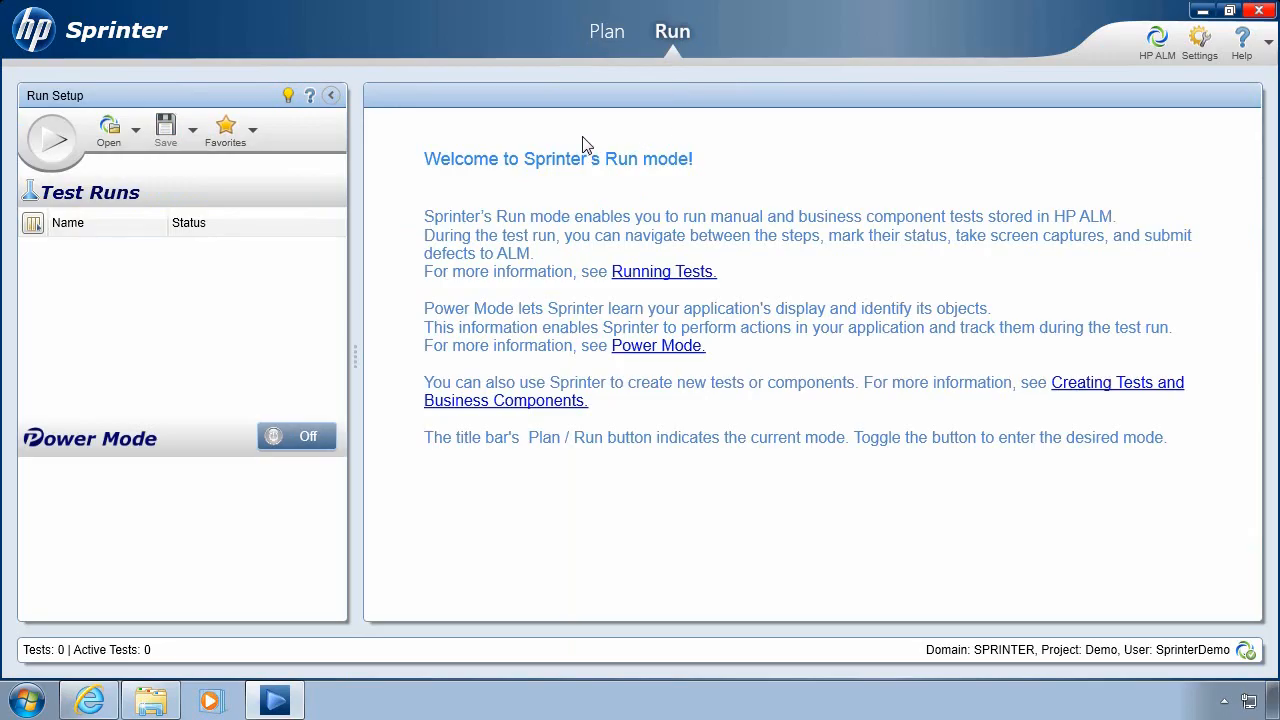
click(108, 135)
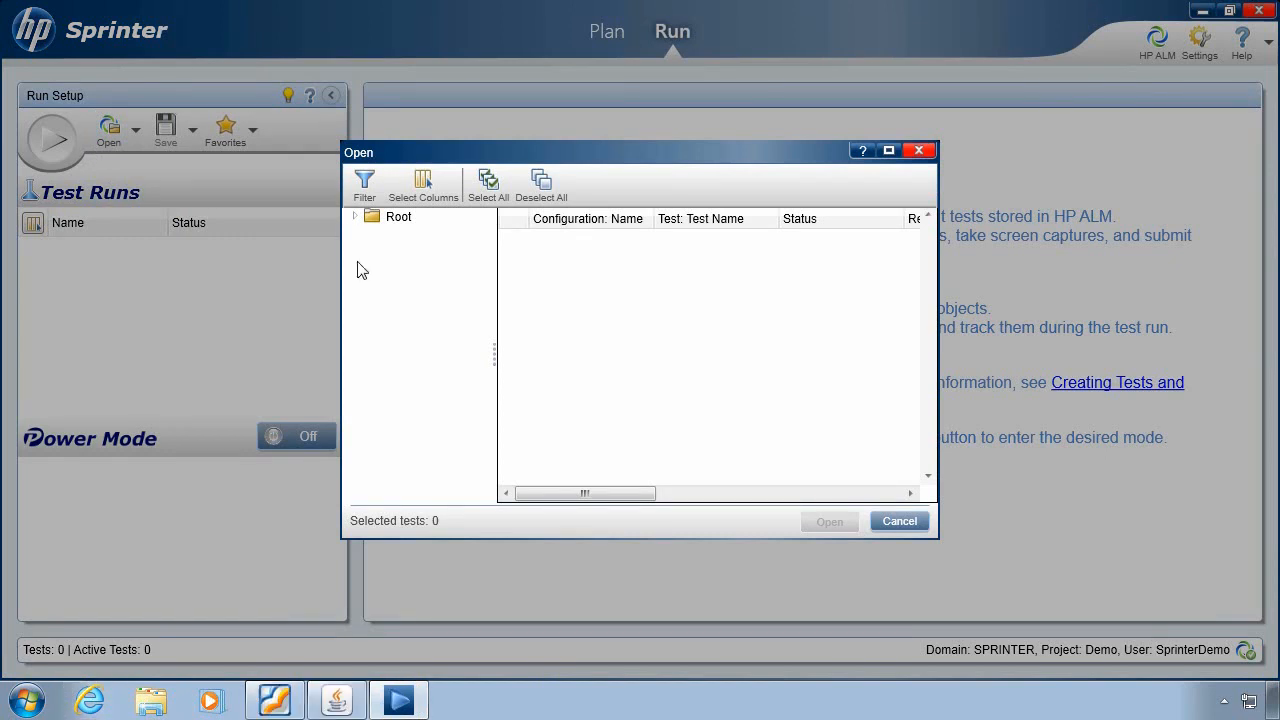
click(355, 217)
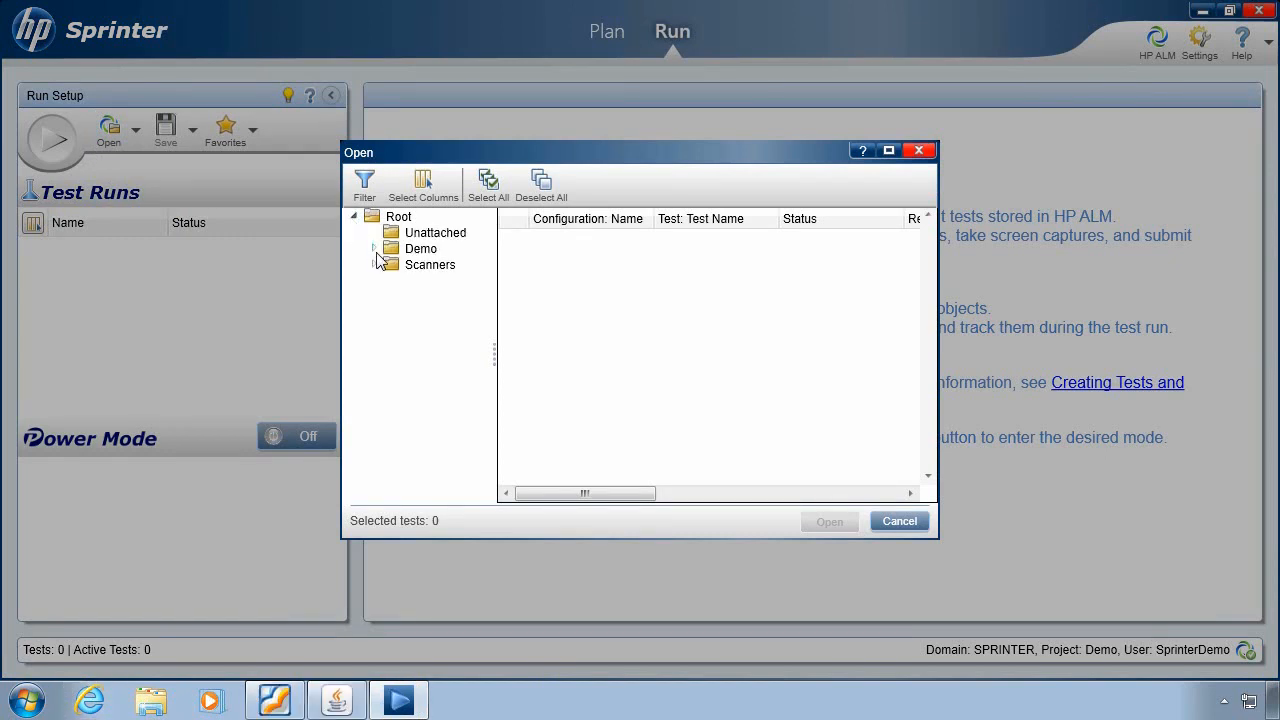
click(373, 248)
click(393, 264)
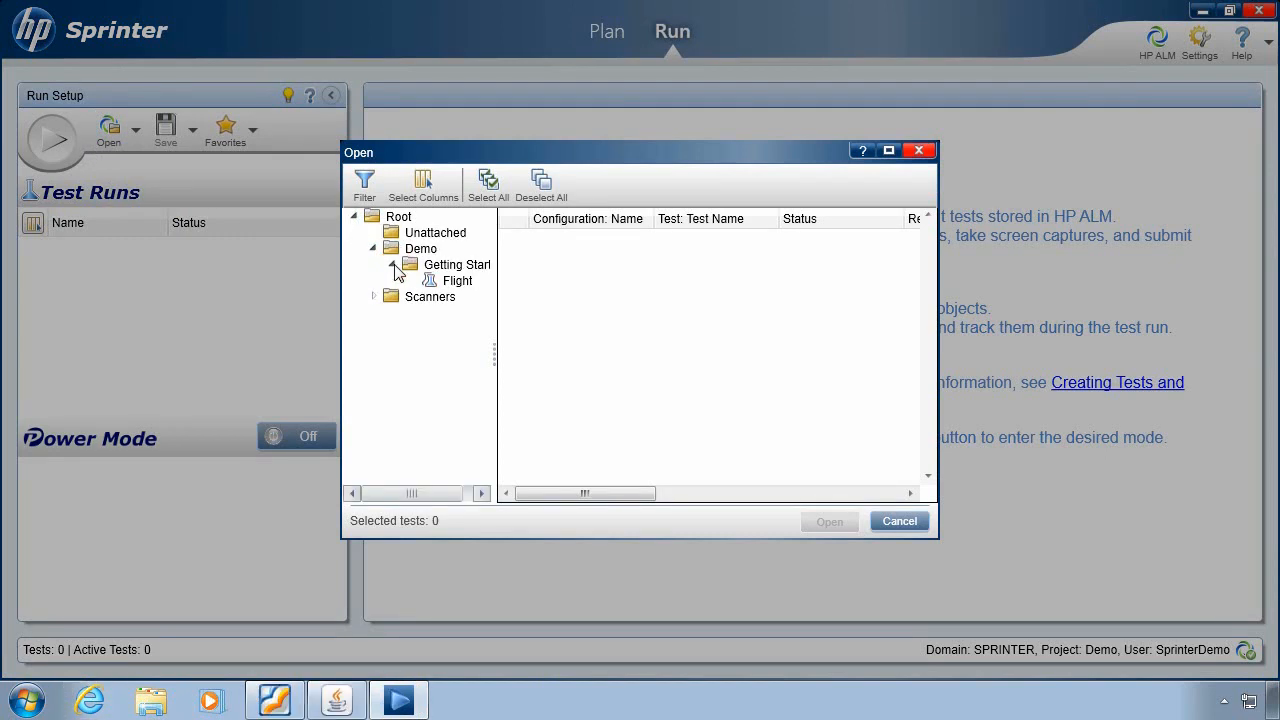
click(457, 283)
drag(494, 363, 535, 364)
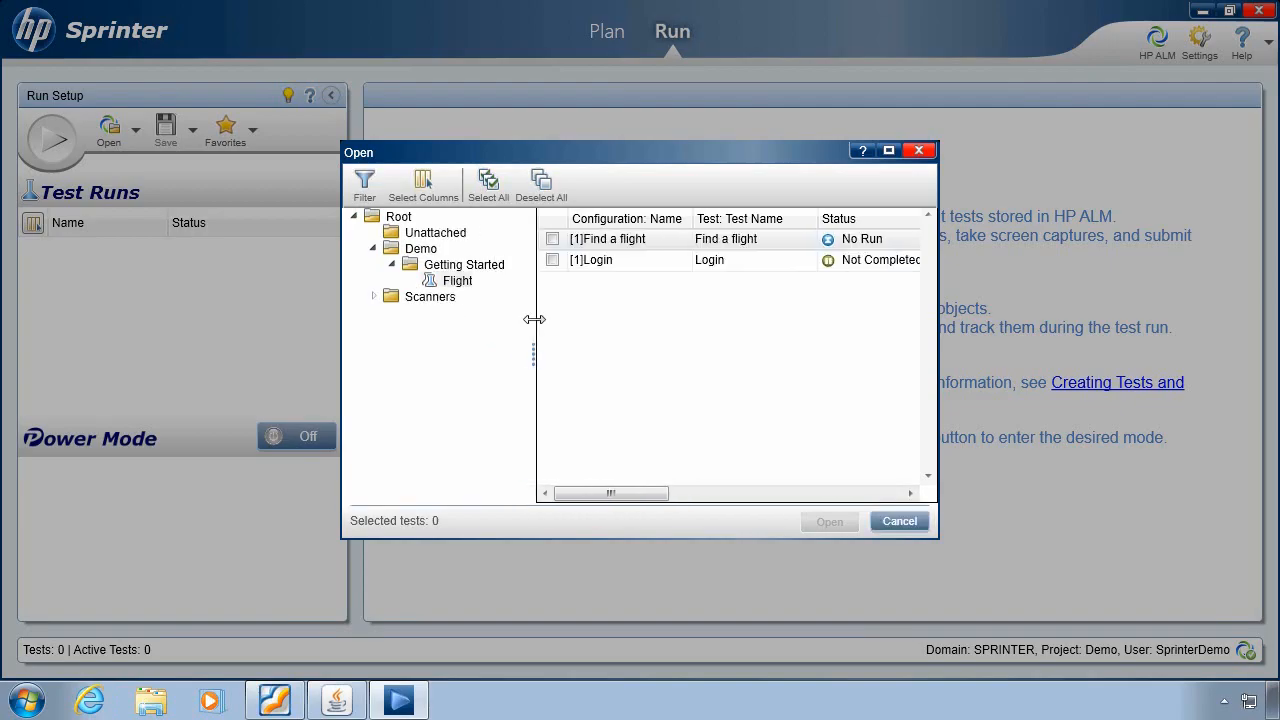
- Tick only the Login test in the Flight test set and open it
click(552, 240)
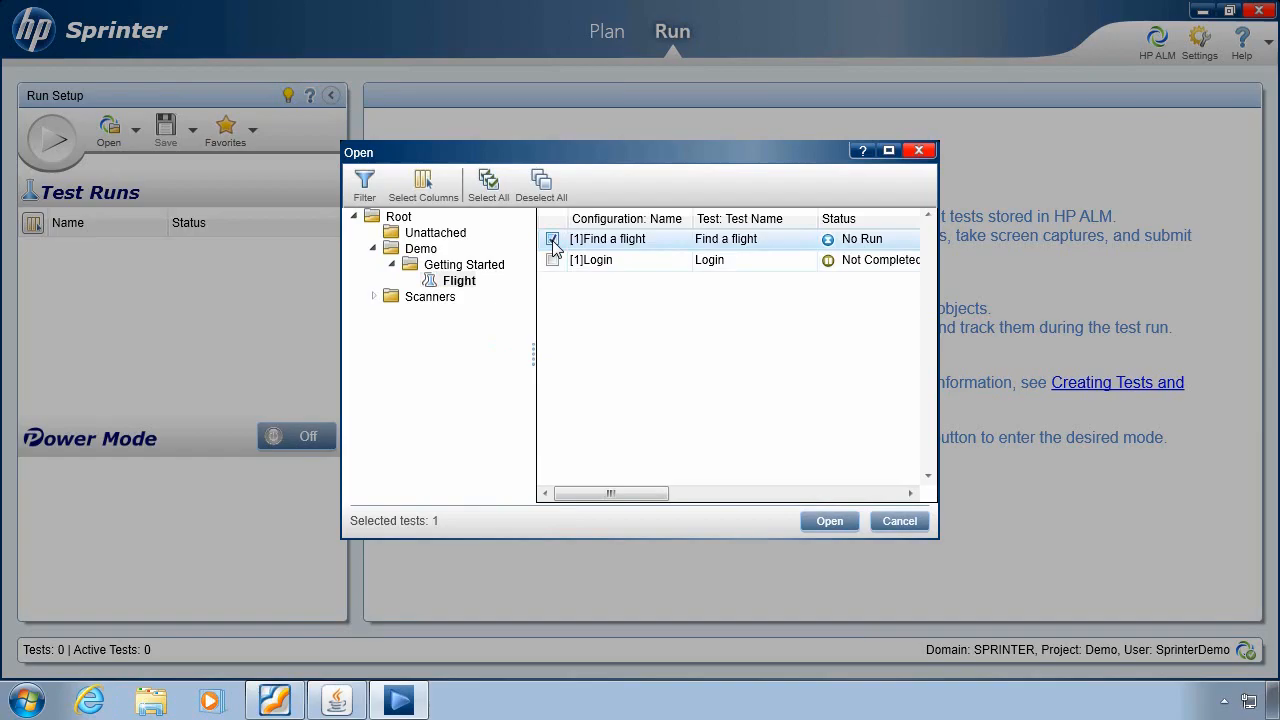
click(552, 240)
click(500, 194)
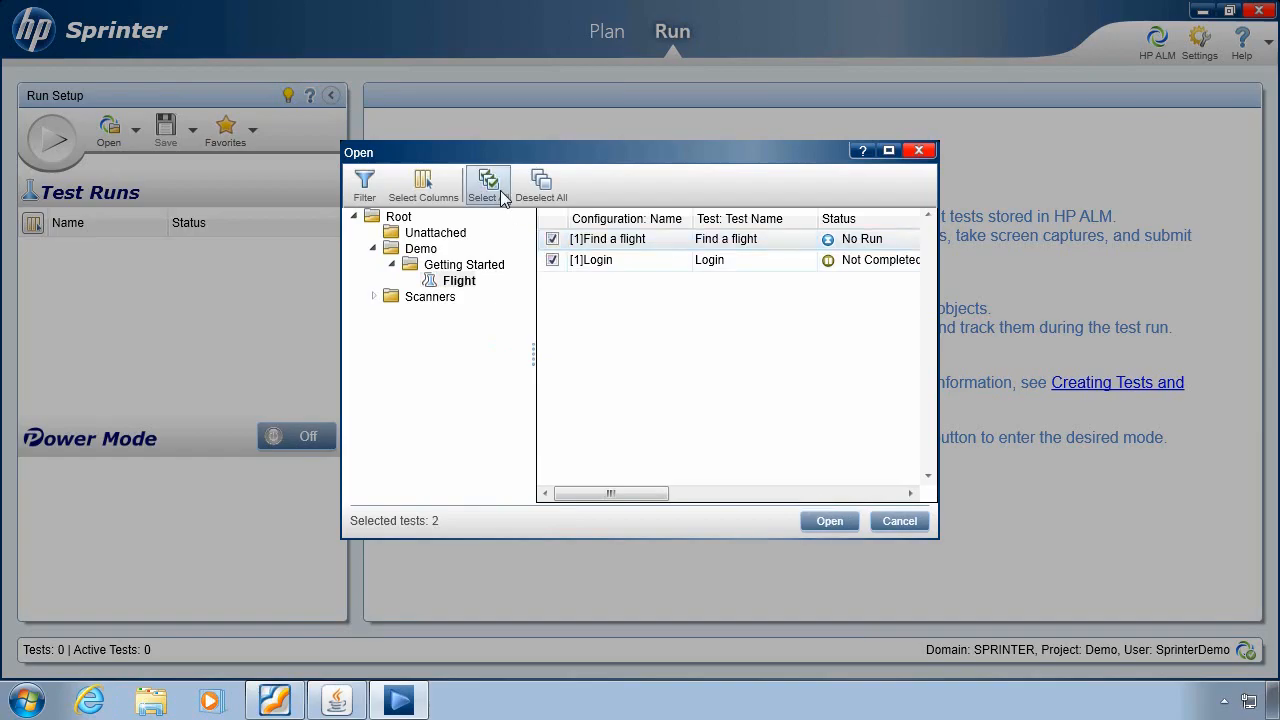
click(537, 197)
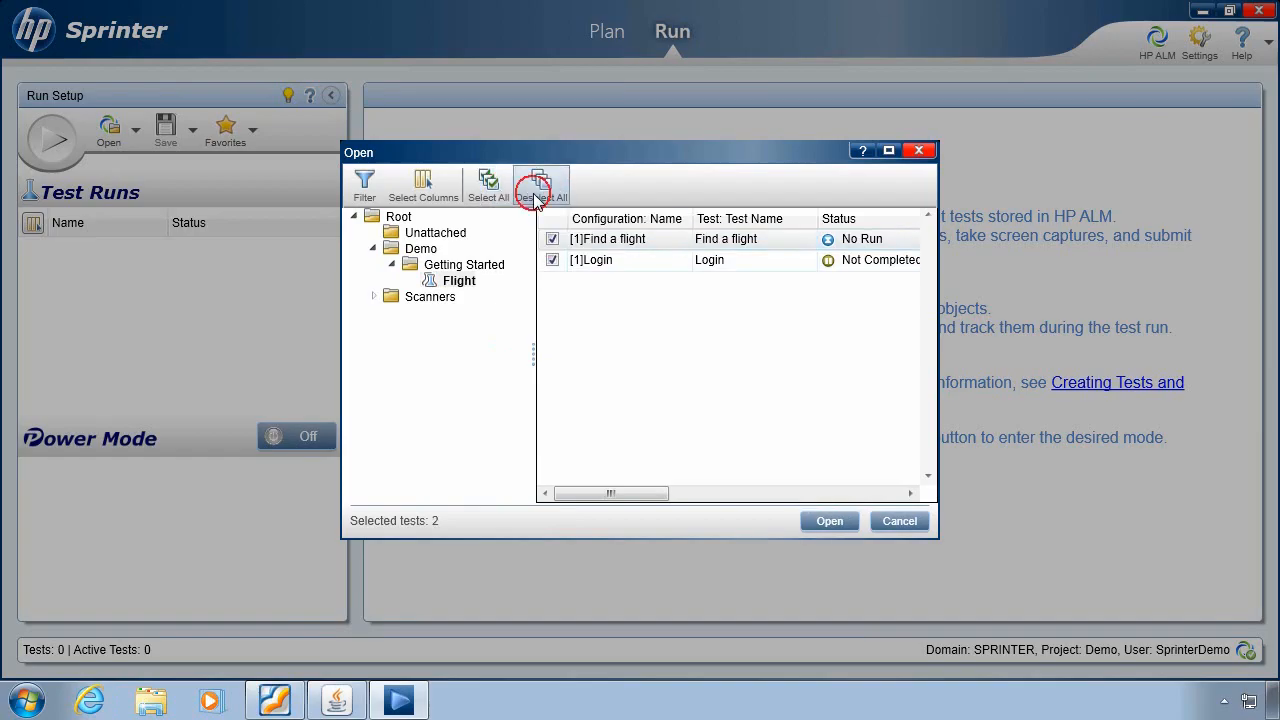
click(552, 260)
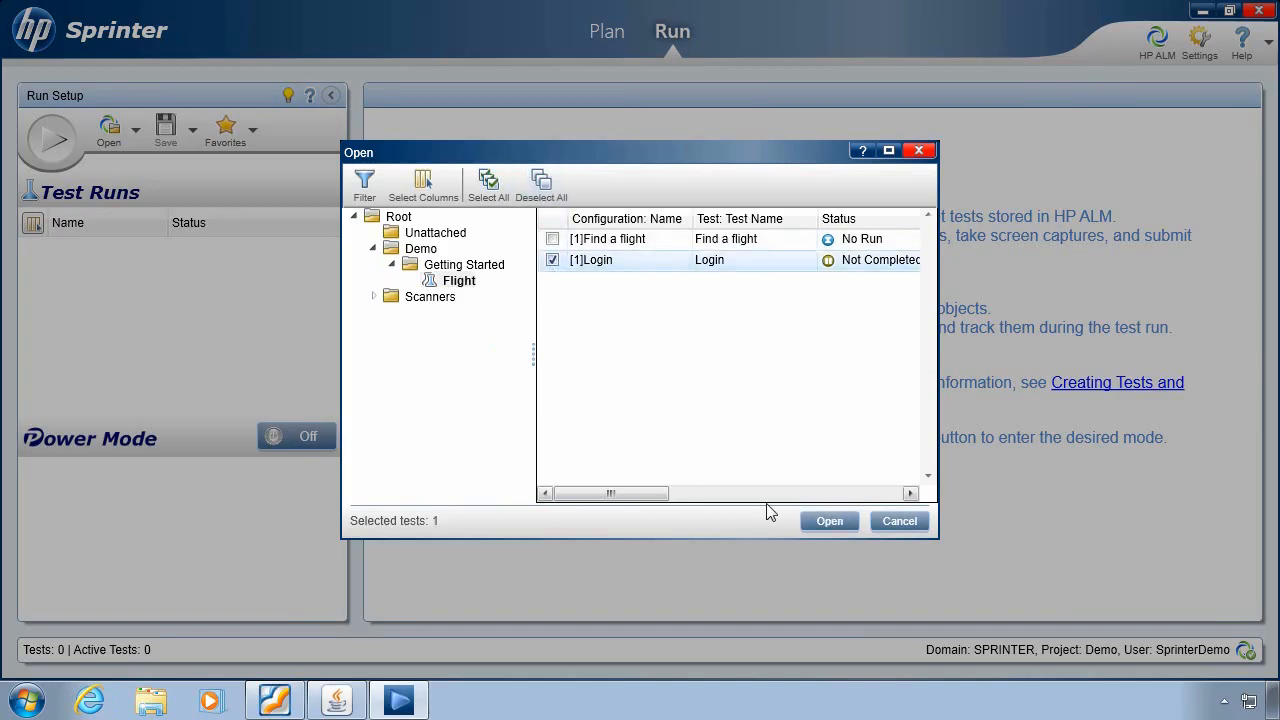
click(820, 522)
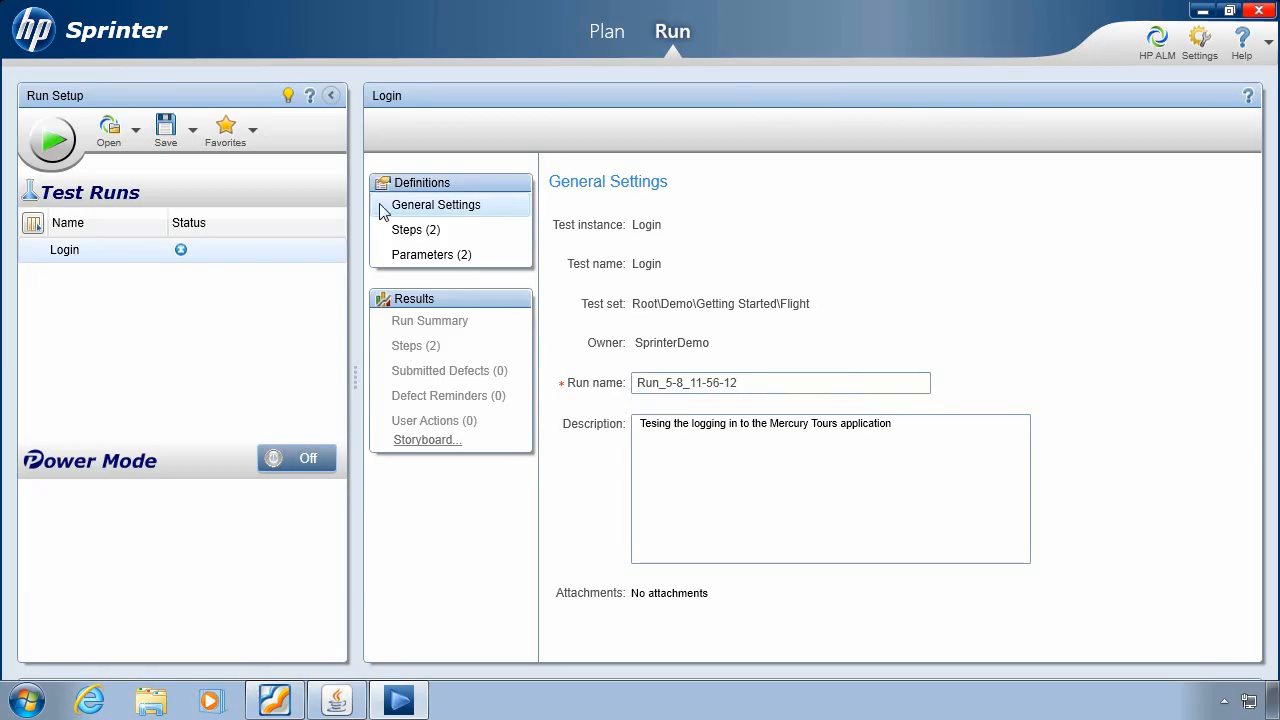
- Type actual values into the user name and password cells of the run's Parameters list
click(397, 236)
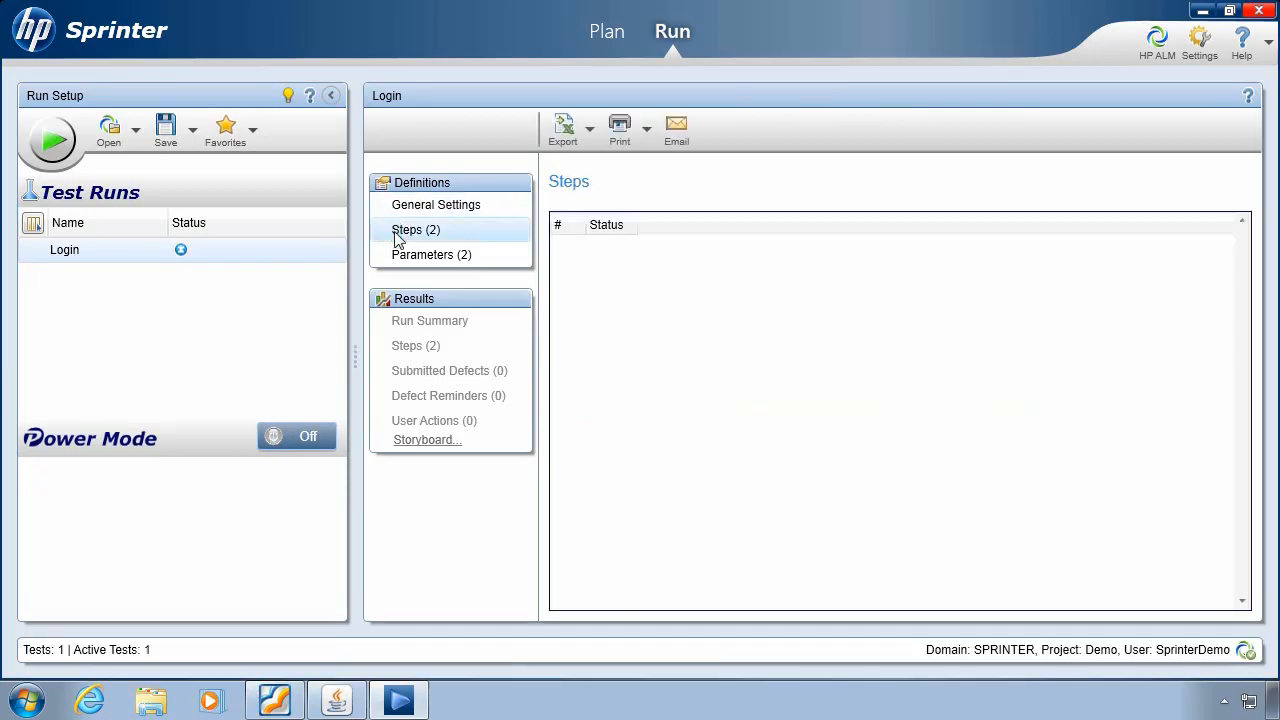
click(400, 257)
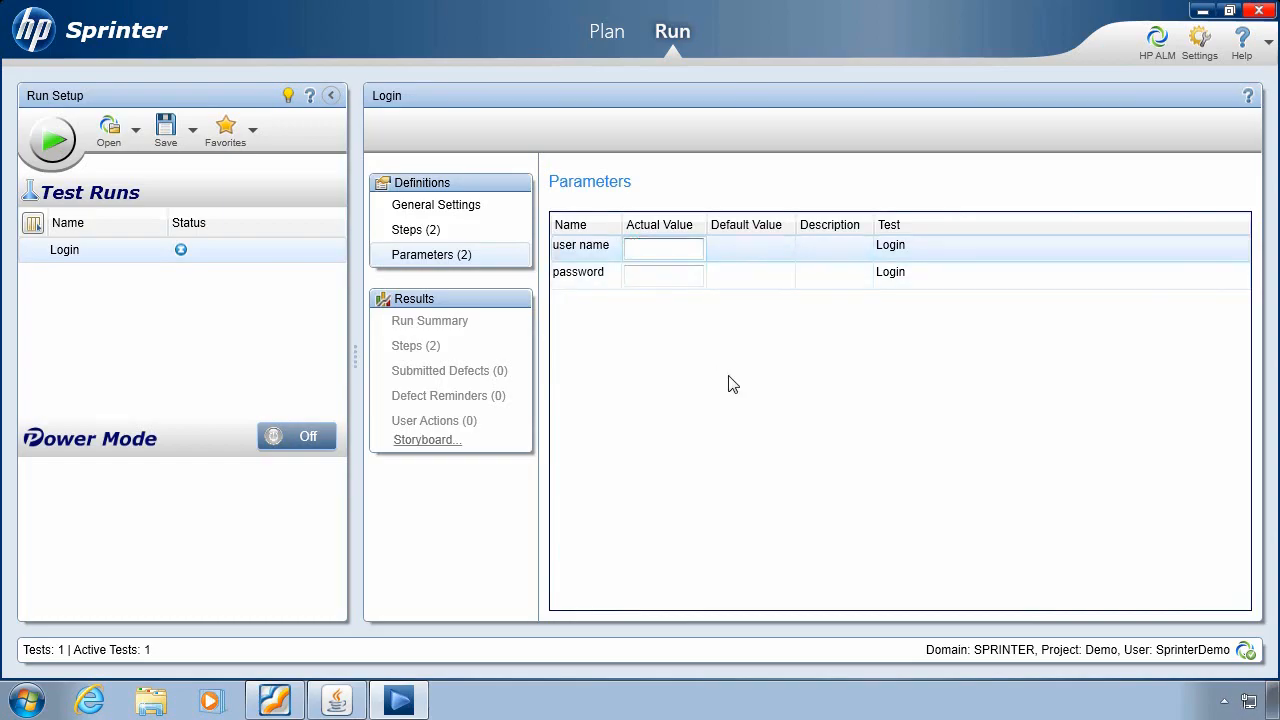
text(user)
click(660, 280)
text(user)
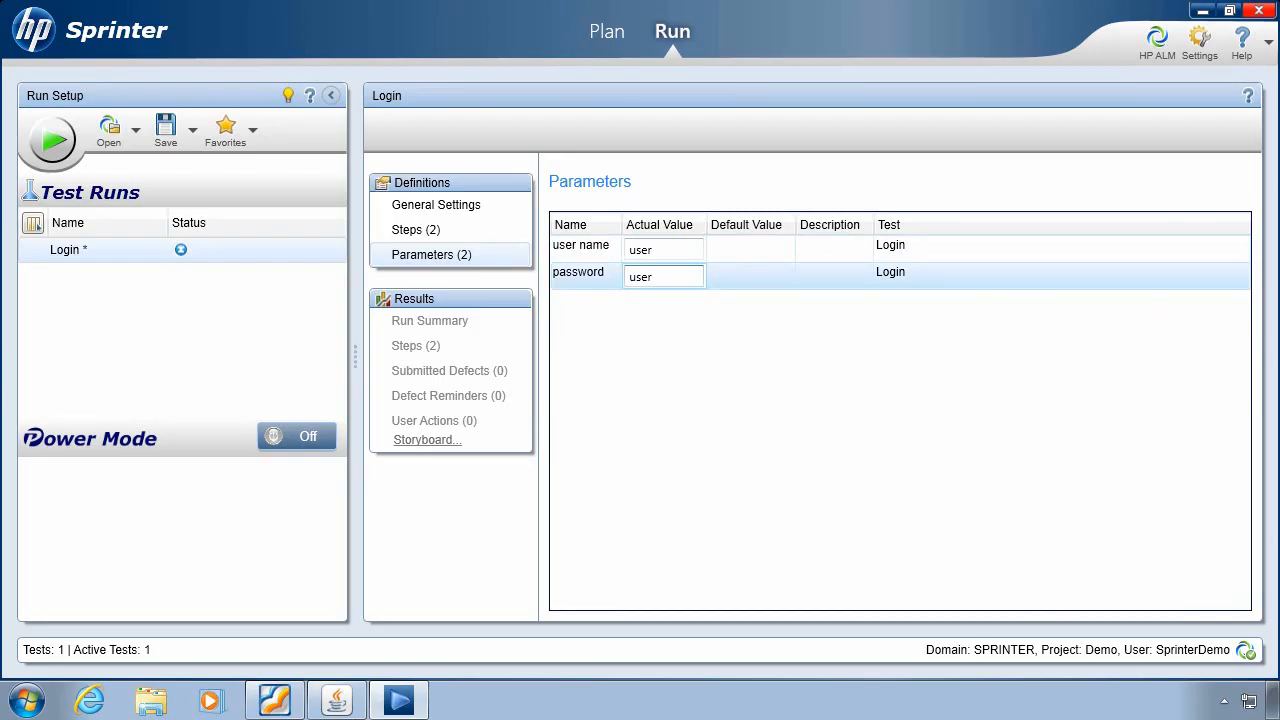
- Turn Power Mode on, check its Calculator application, and start adding a new application
click(301, 438)
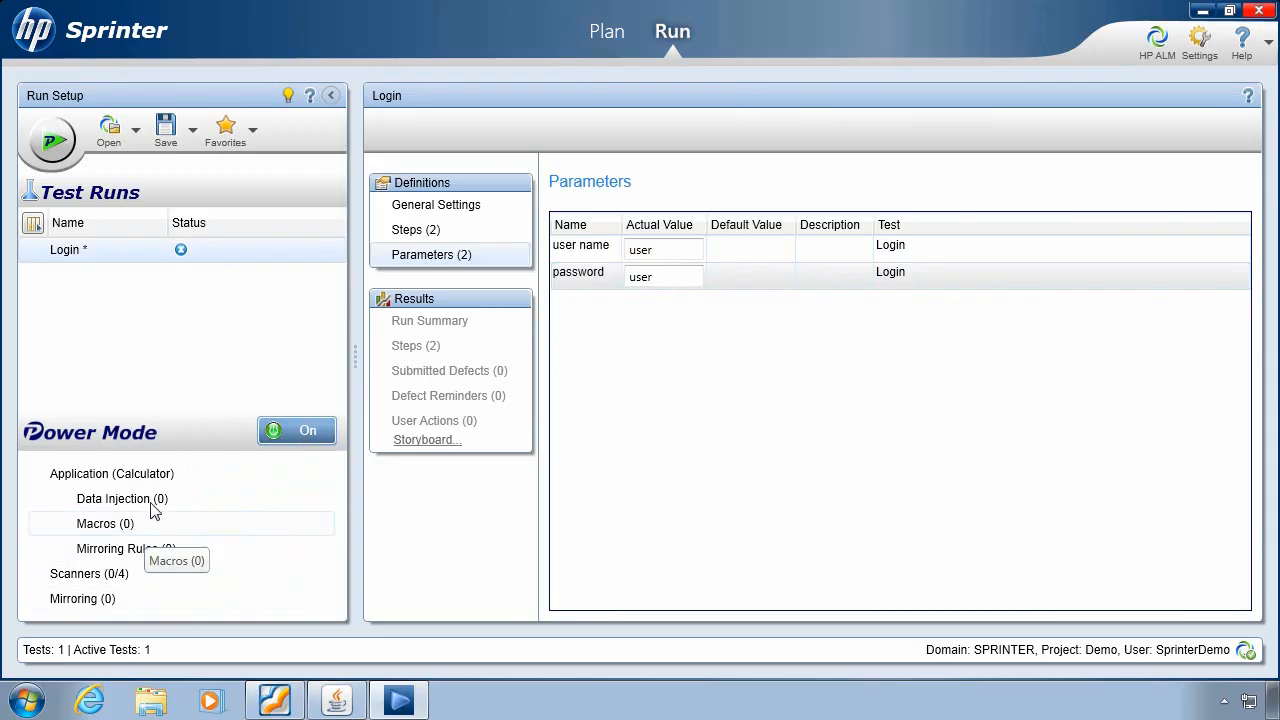
click(158, 478)
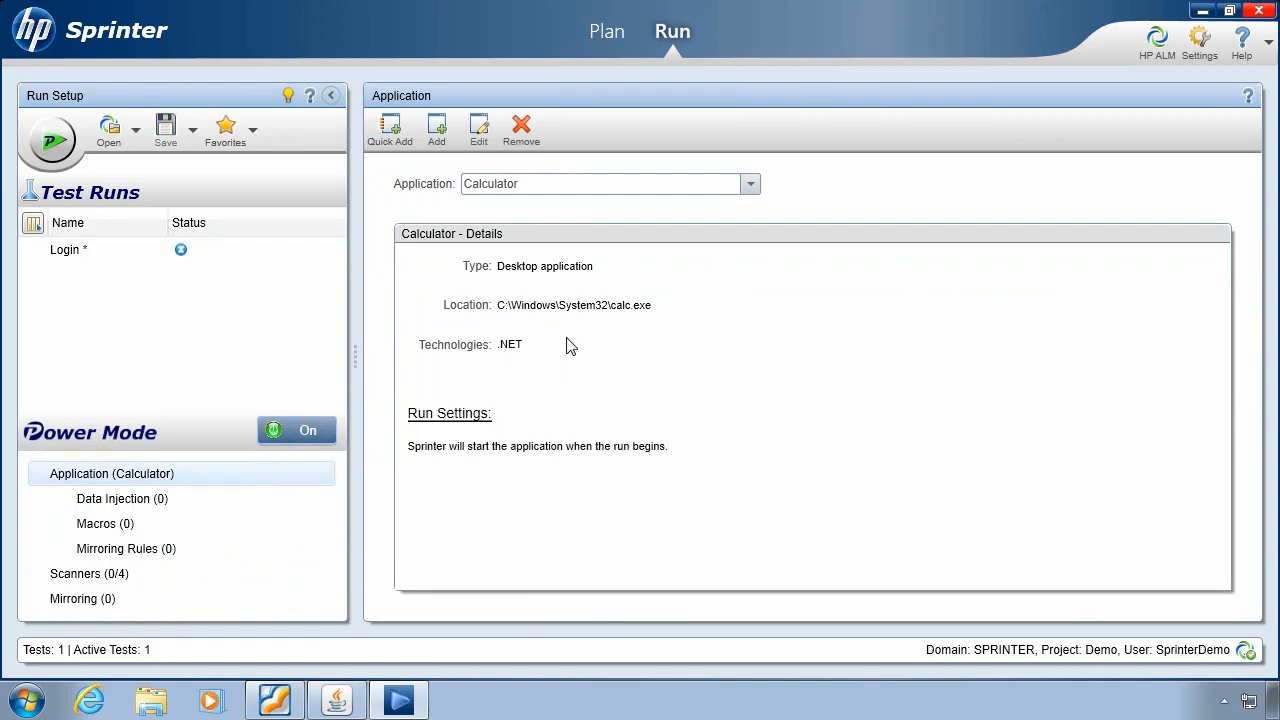
click(435, 132)
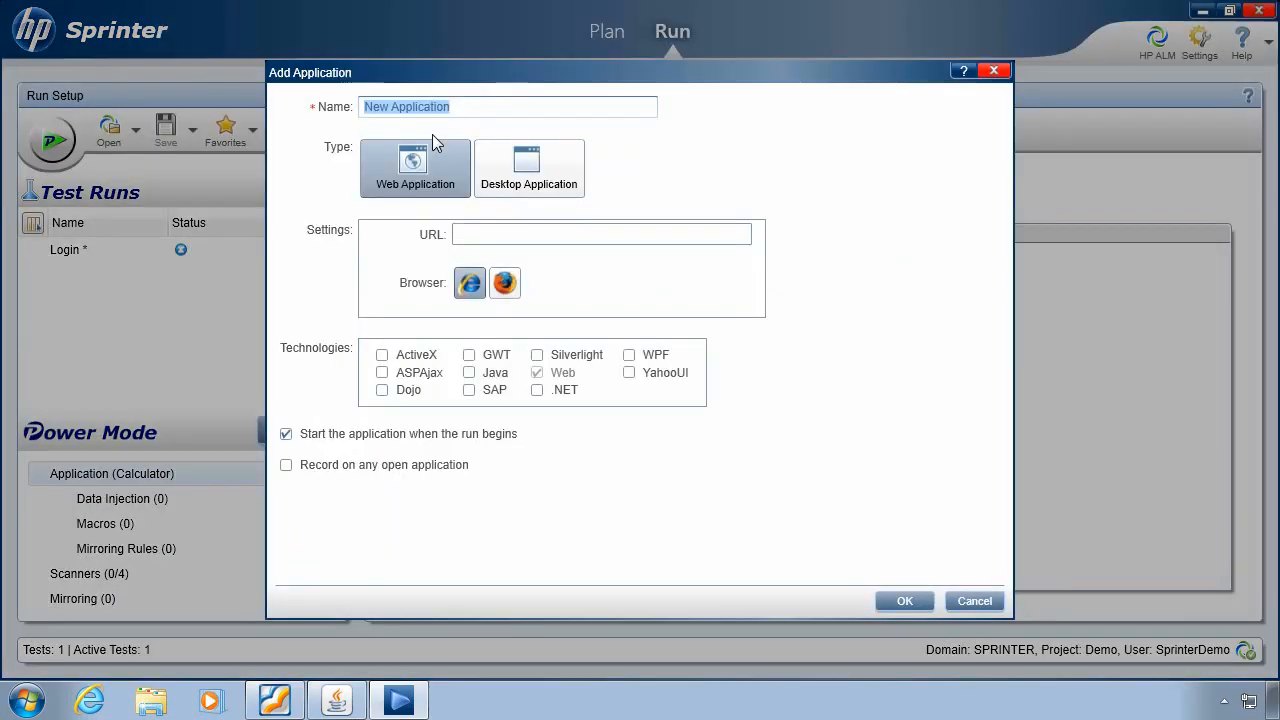
- Add 'Mercury Tours' as a web application with the pasted NewFlight index.html URL
text(Mercu)
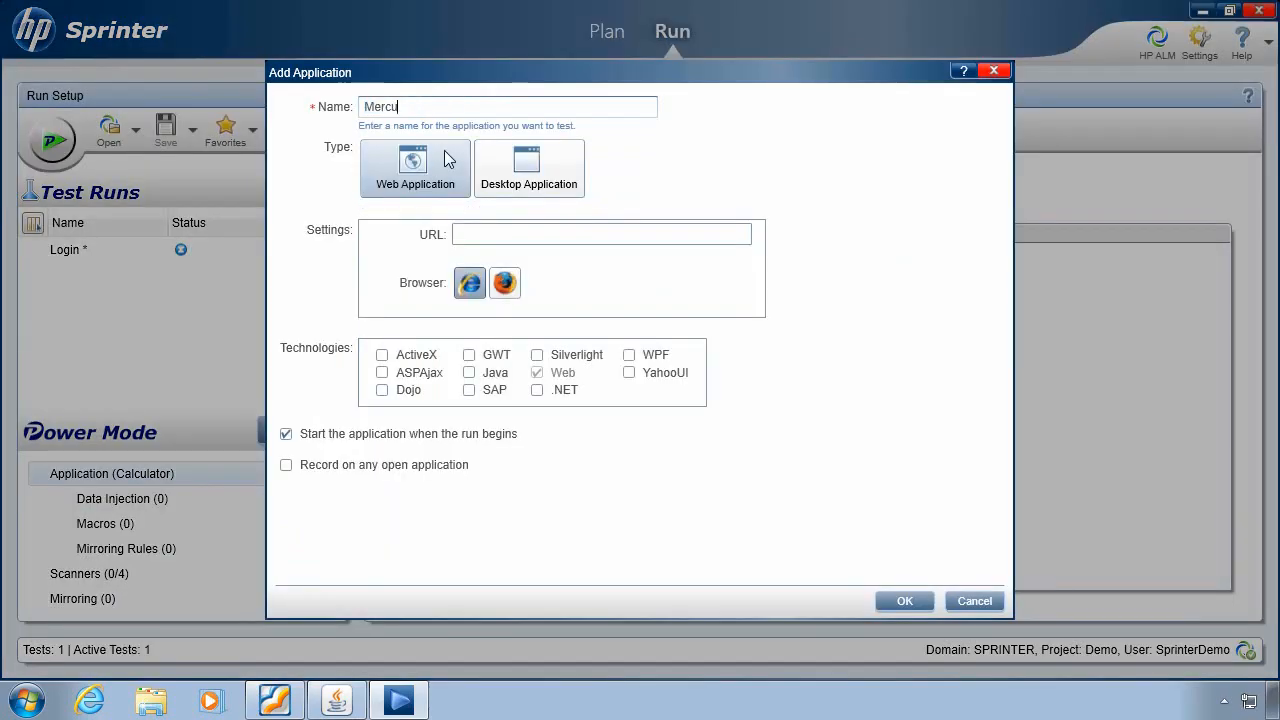
text(ry Tours)
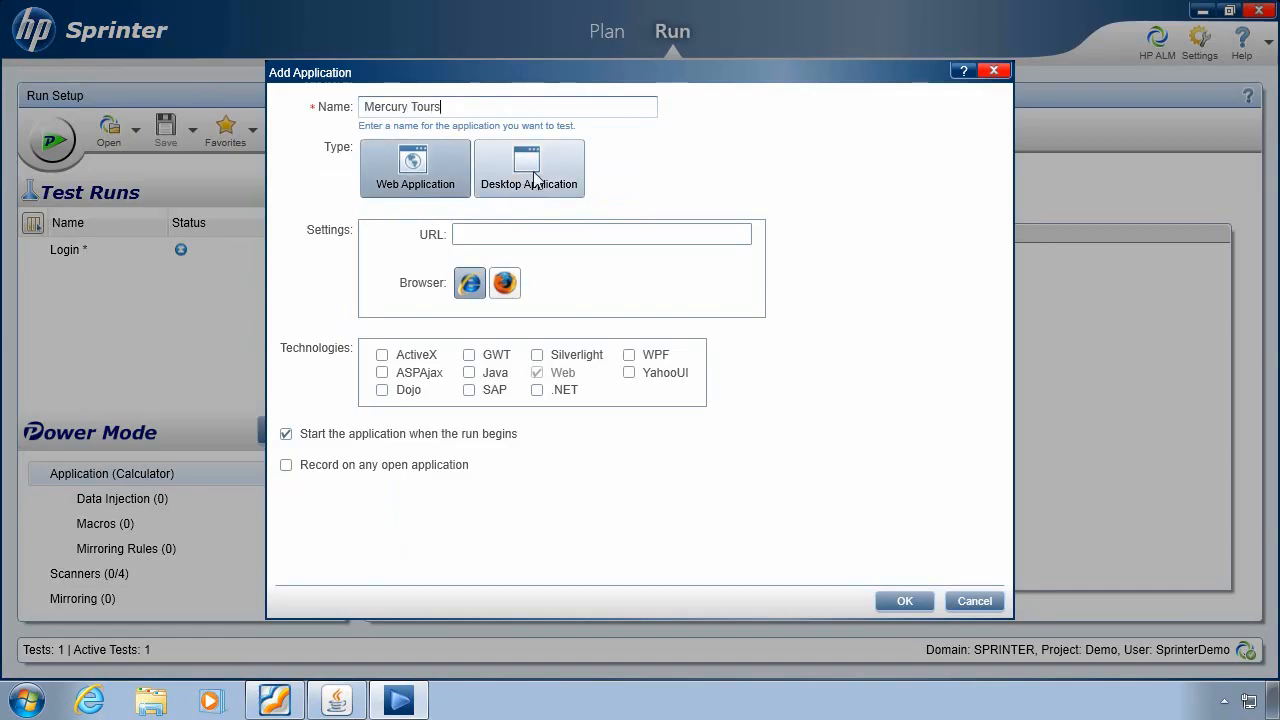
click(535, 179)
click(420, 172)
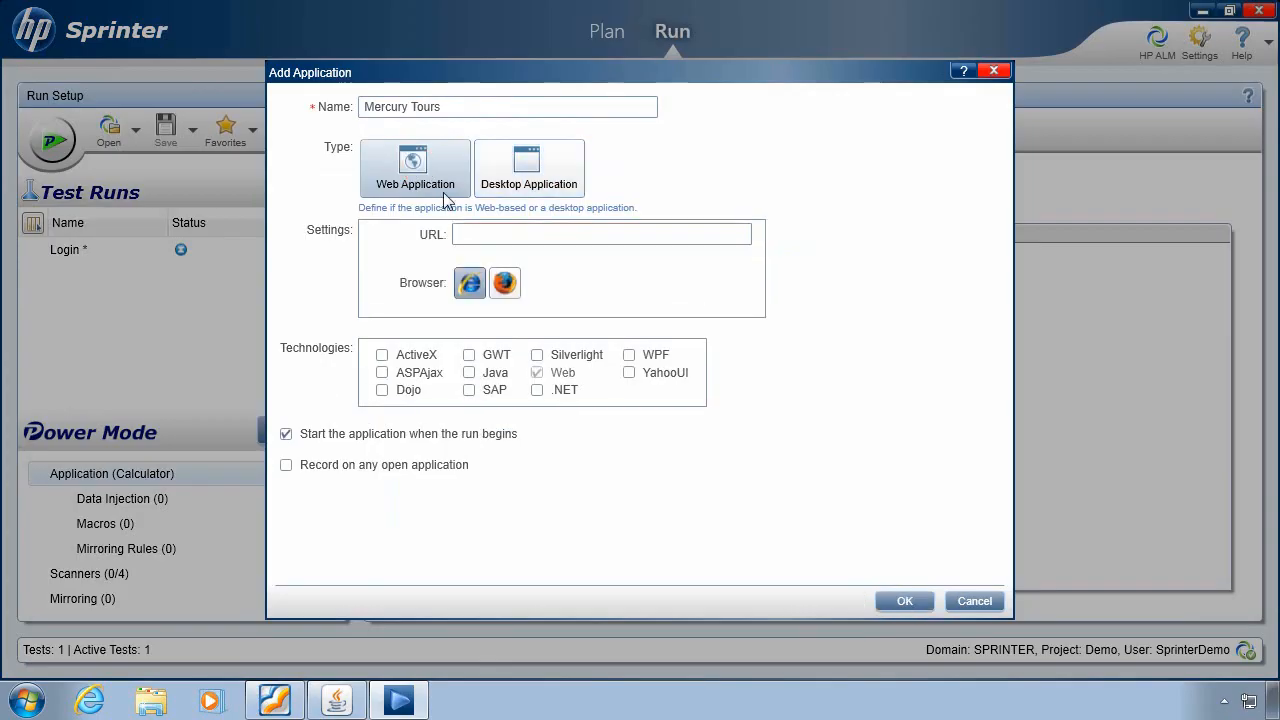
click(517, 240)
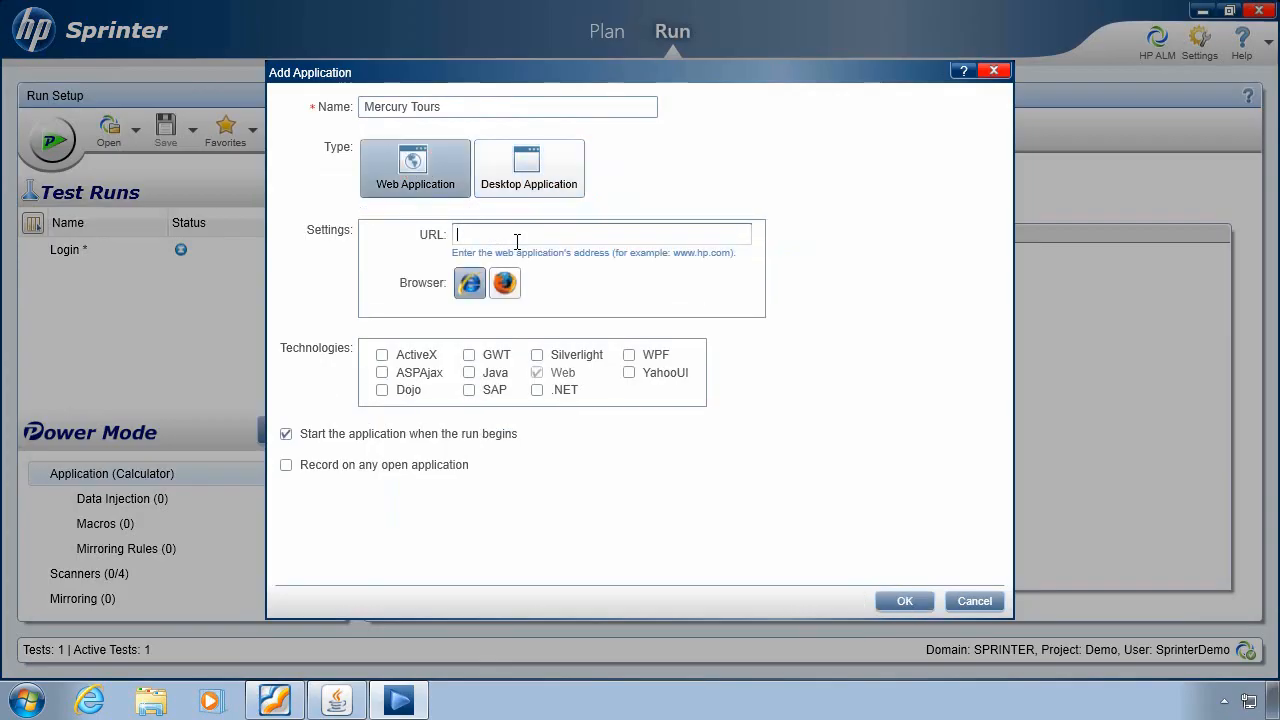
text(http://mama.devlab.ad:8080/NewFlight/index.html)
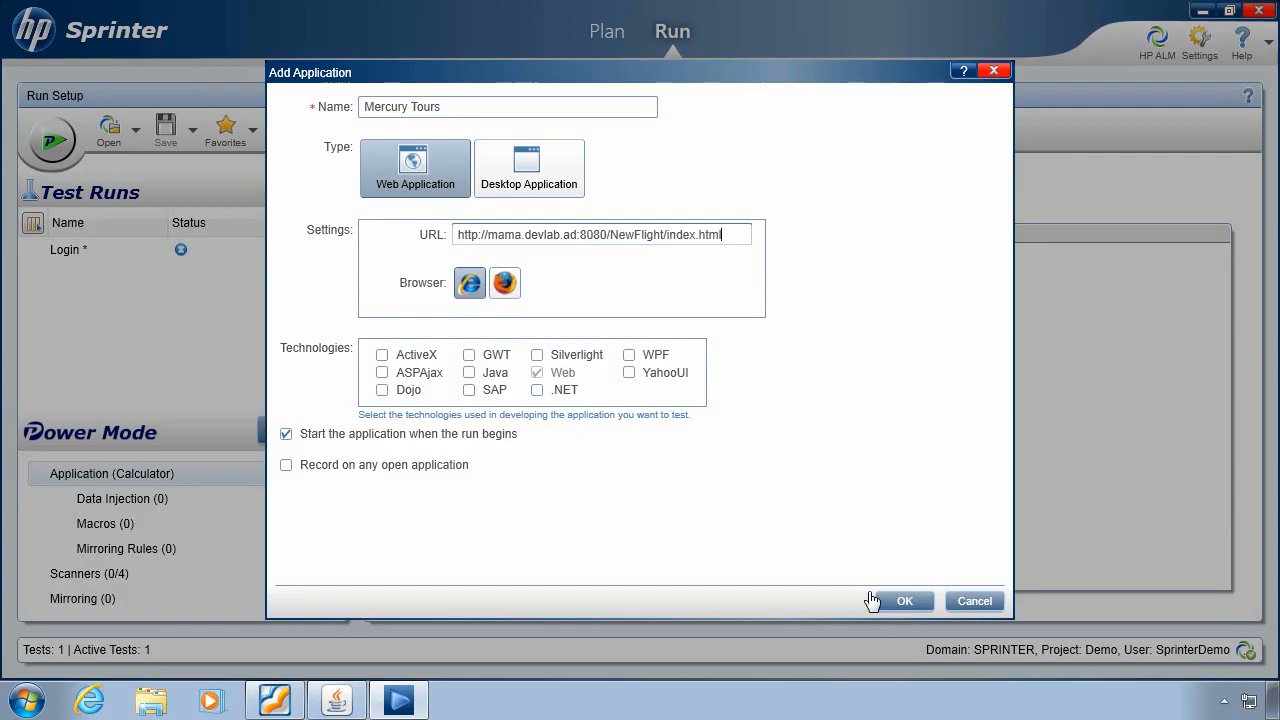
click(900, 603)
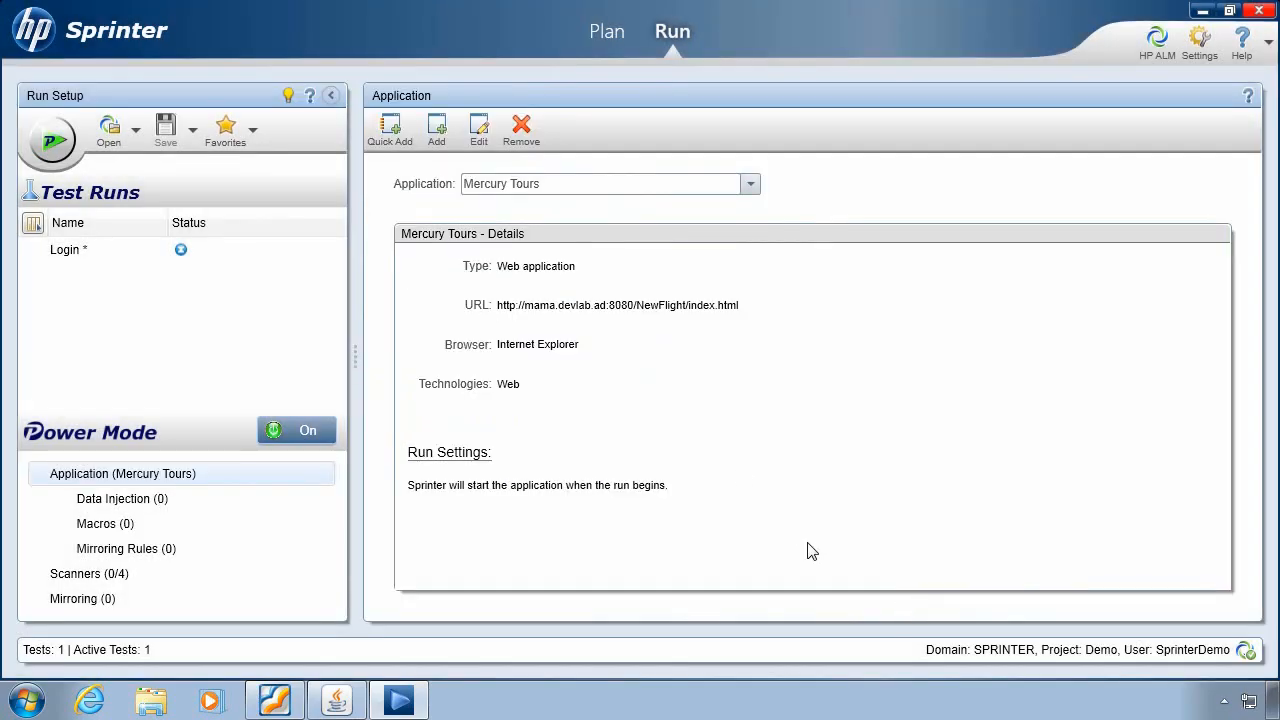
- Browse the running applications in Quick Add without adding any, then start the Login run
click(402, 137)
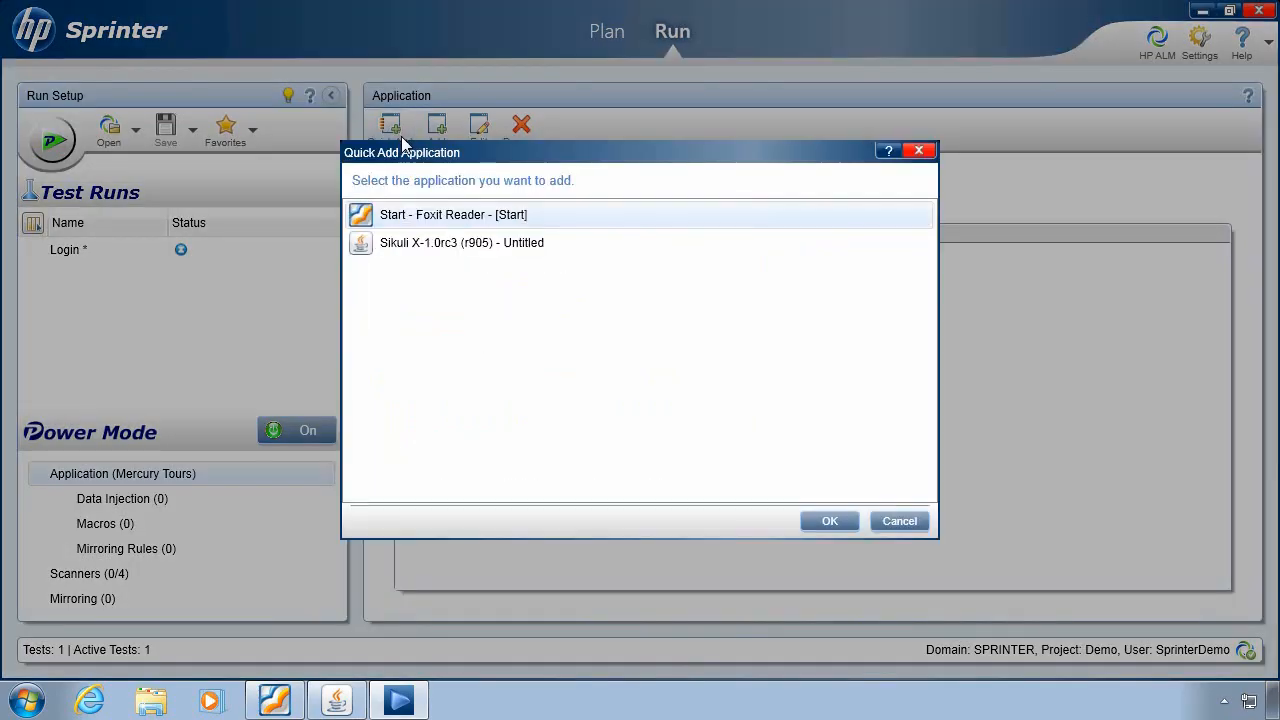
click(427, 247)
click(429, 214)
click(899, 524)
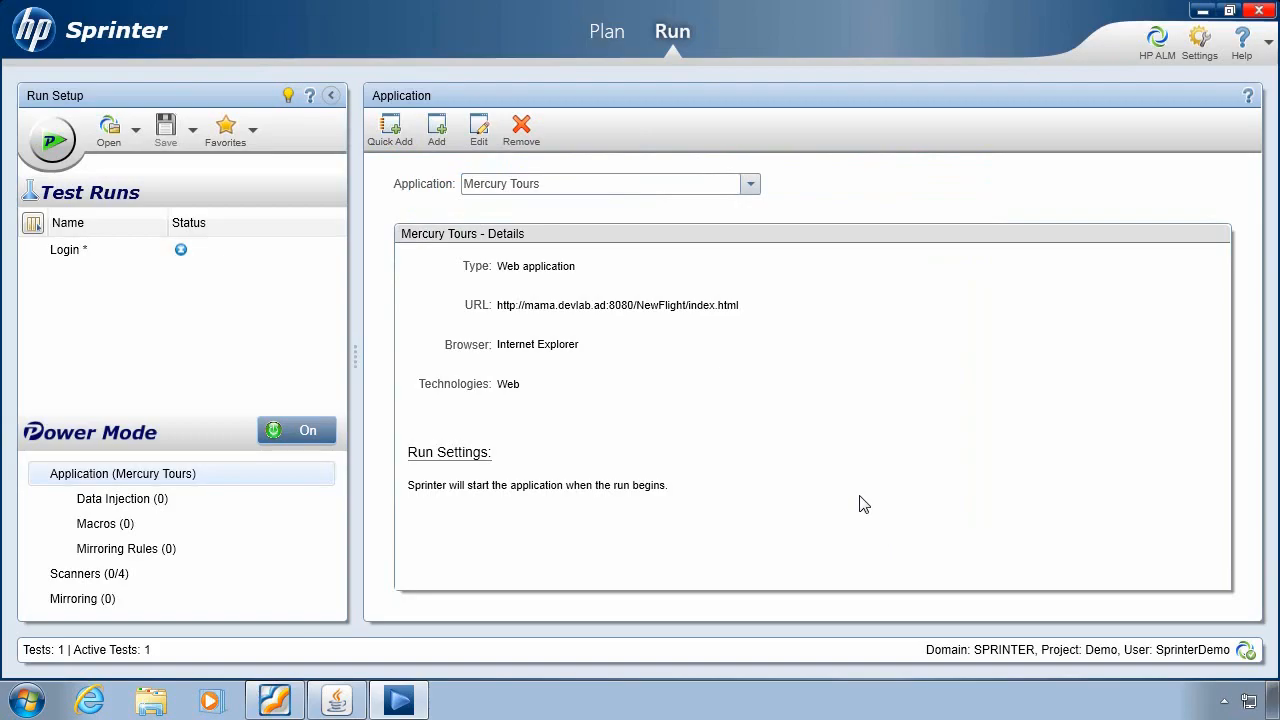
click(54, 157)
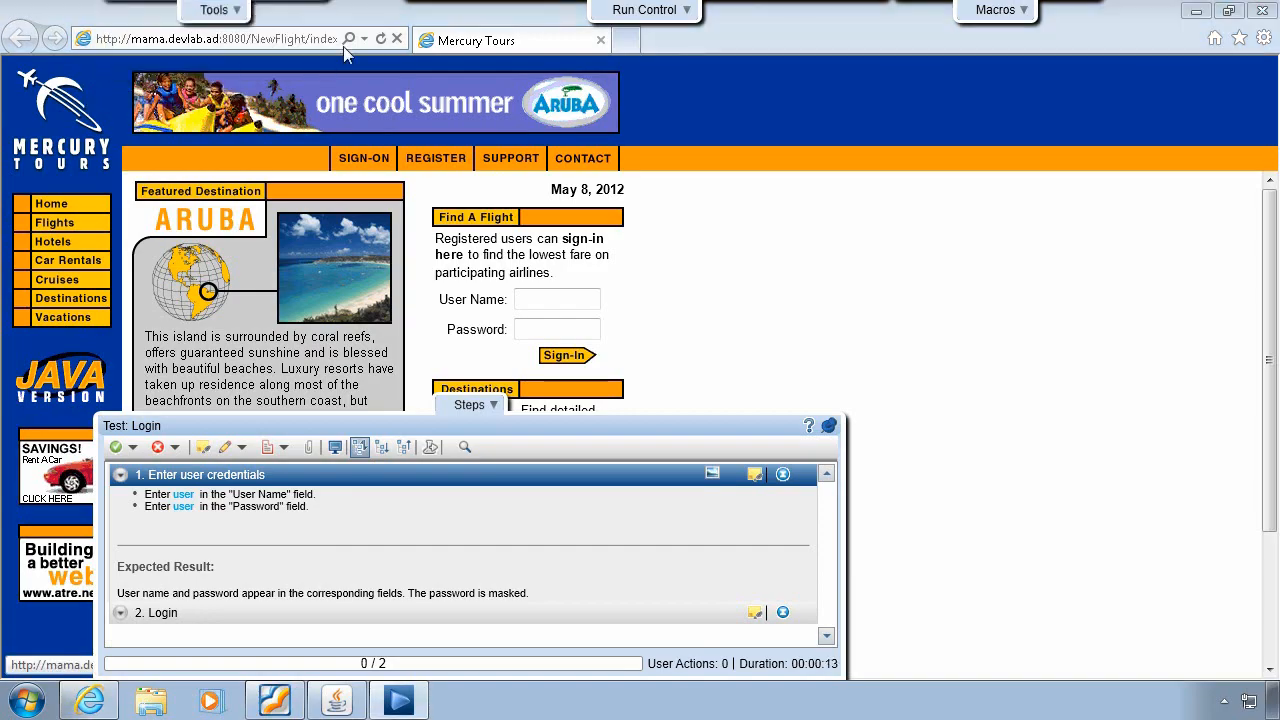
- Shift the run controls and steps panel right, narrow the panel, and expand steps 2 and 1
click(628, 16)
drag(628, 16, 724, 16)
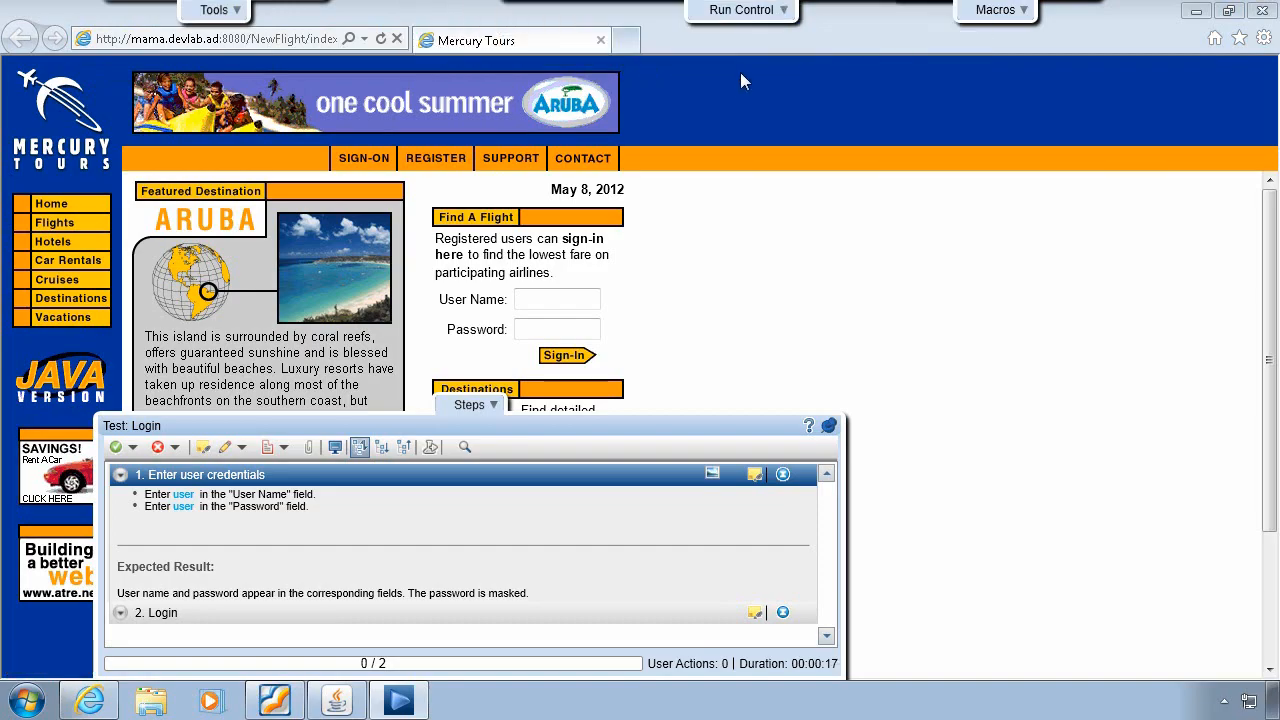
mouse_move(980, 14)
drag(497, 430, 532, 430)
drag(880, 544, 708, 545)
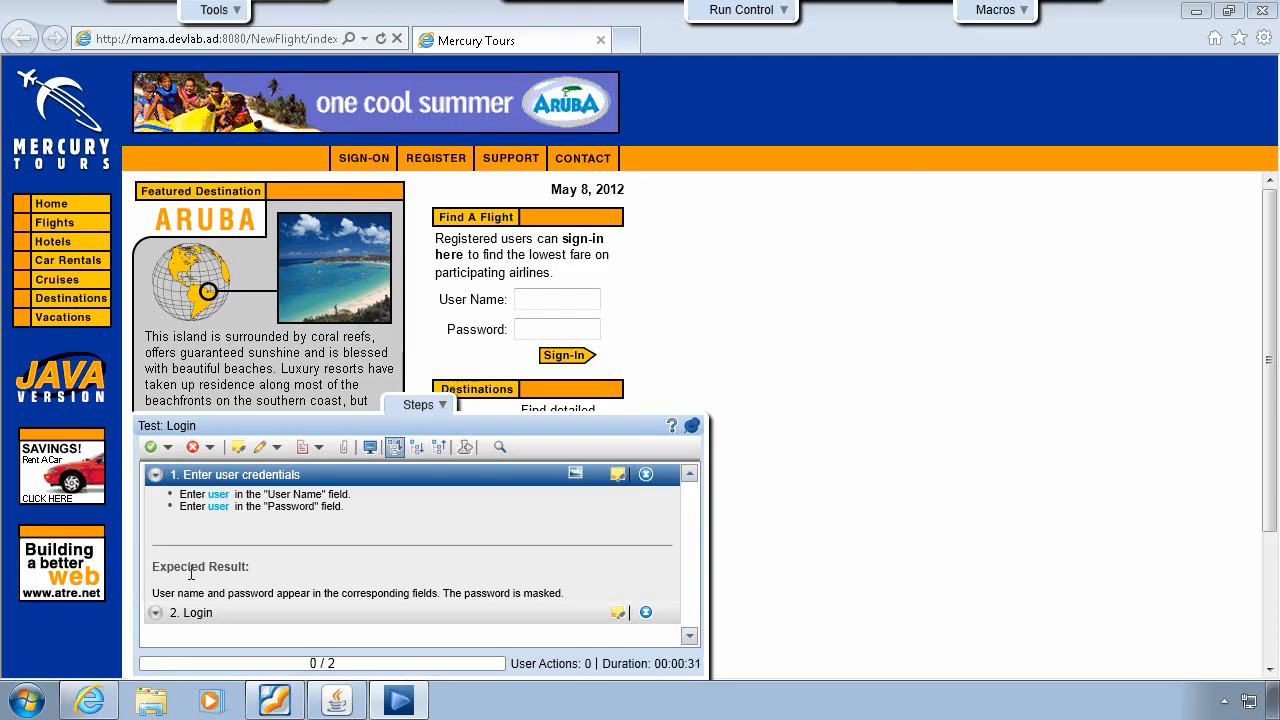
click(192, 612)
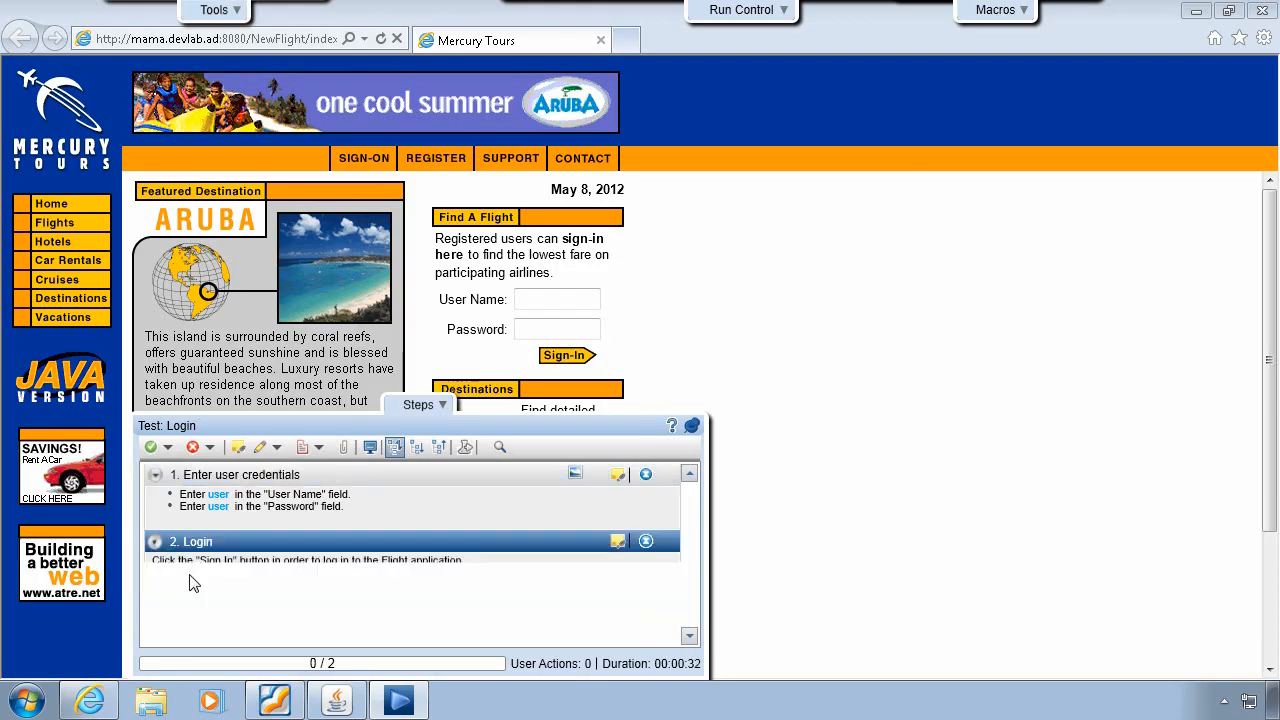
click(206, 478)
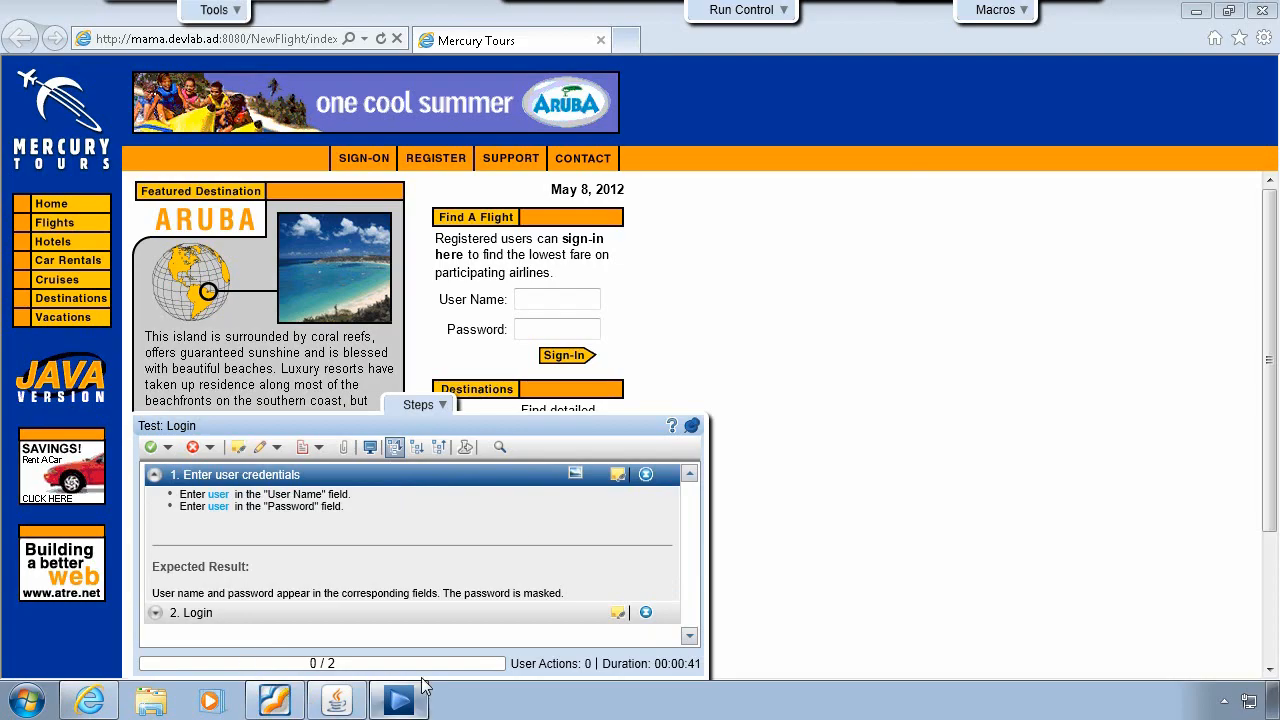
- Type the user name and password into the Mercury Tours sign-in form and pass step 1
click(538, 302)
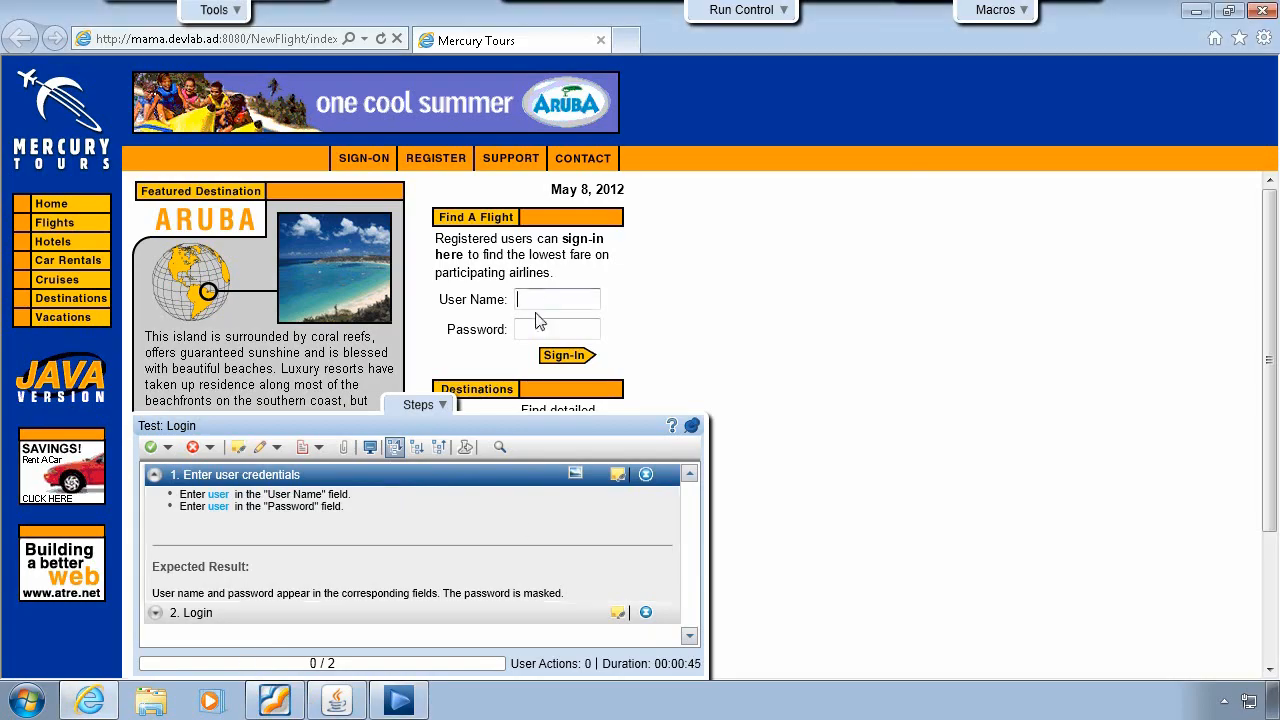
text(user)
click(538, 332)
text(user)
click(216, 497)
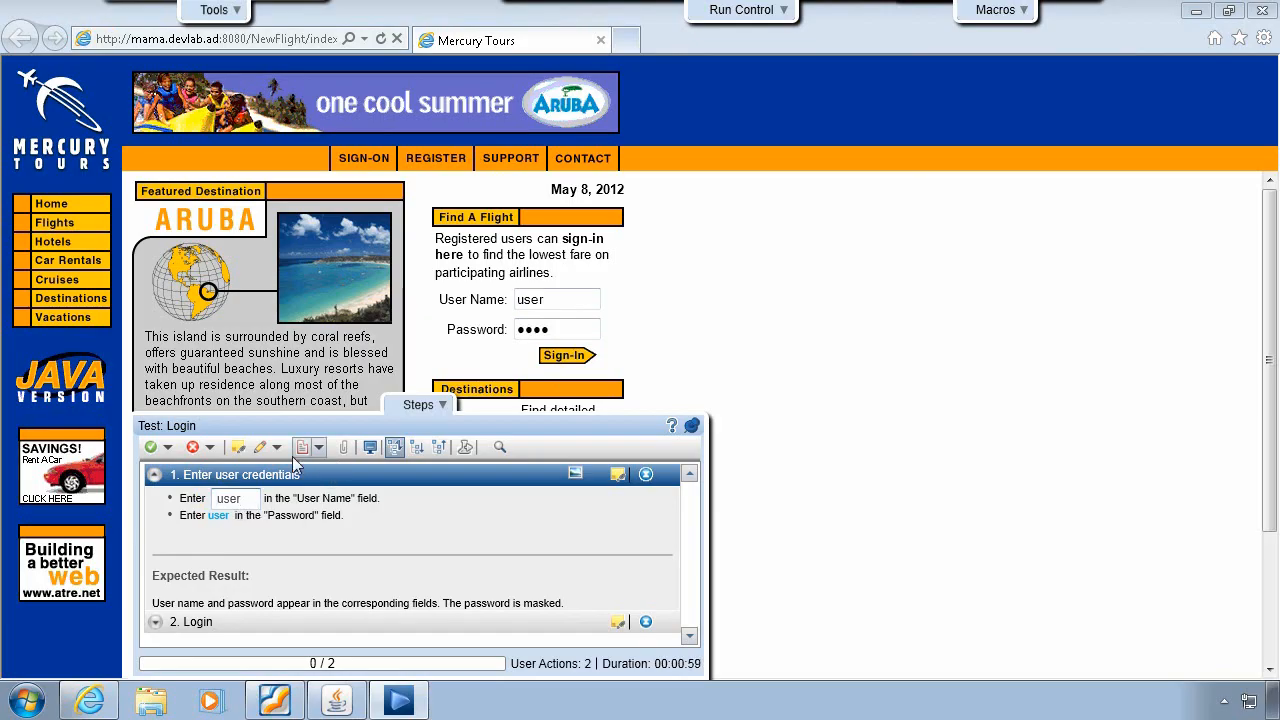
click(152, 453)
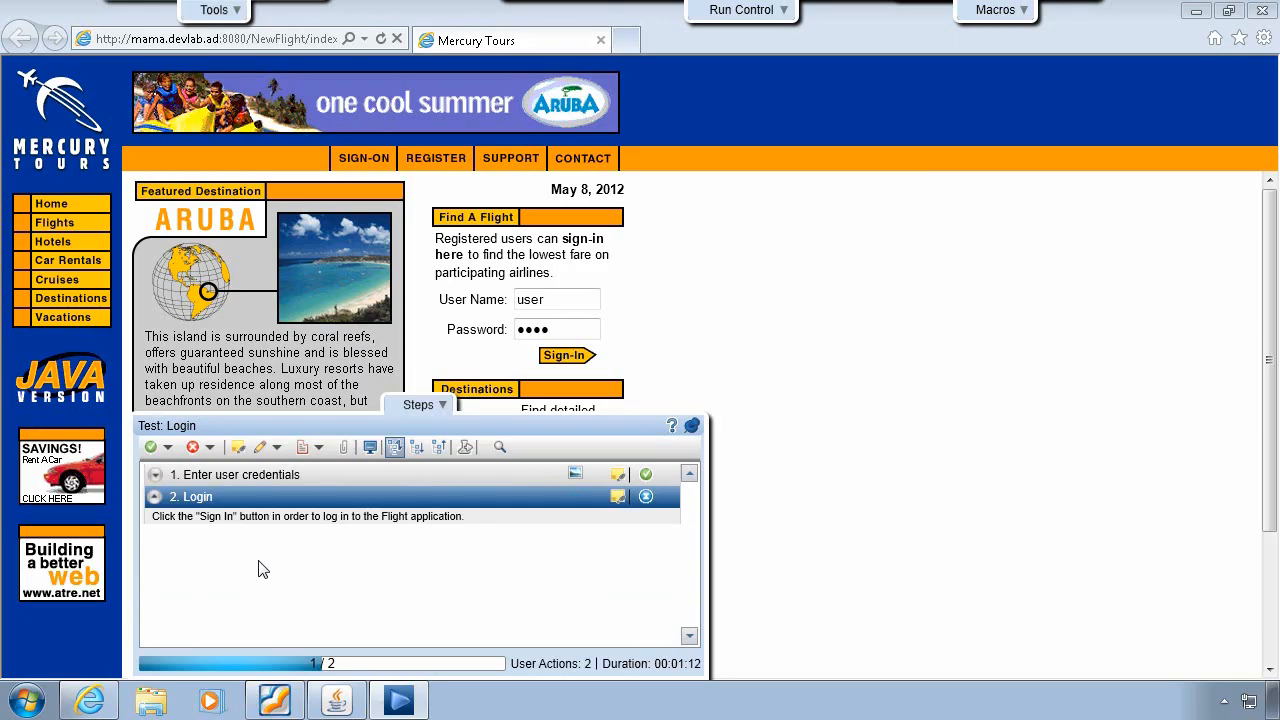
- Submit the sign-in form, which shows Incorrect Password, and fail the Login step
click(573, 358)
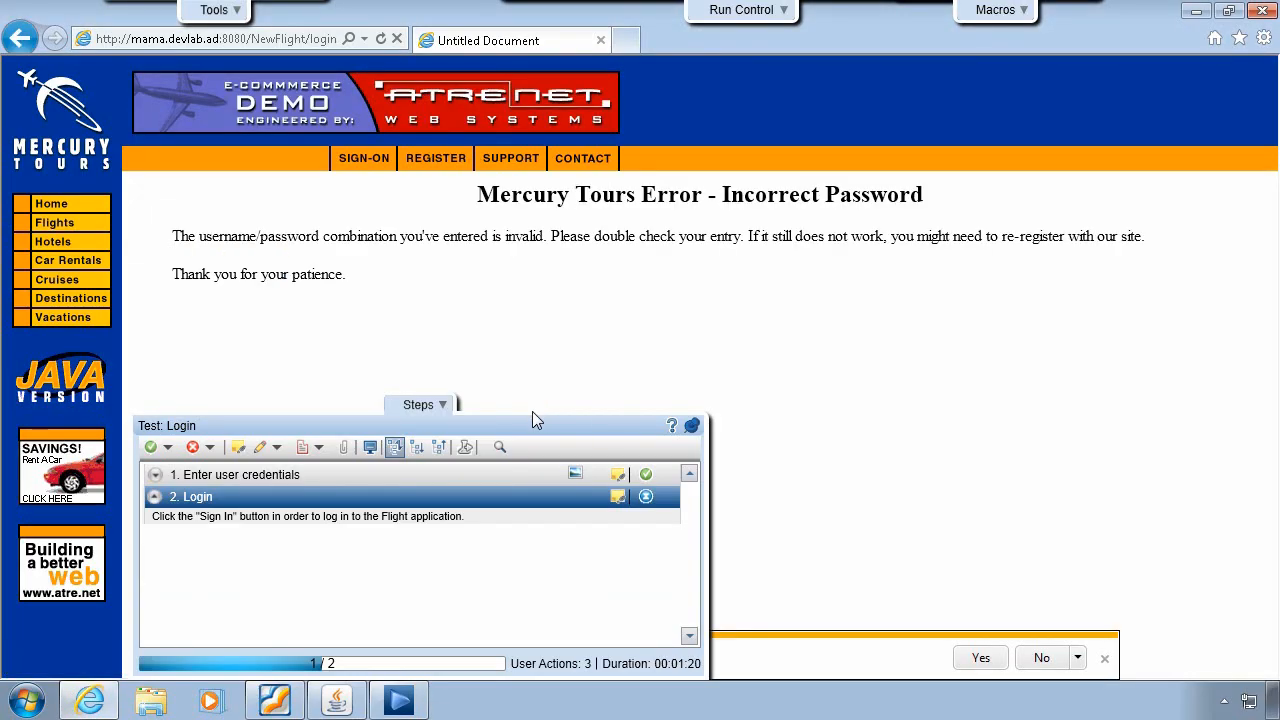
click(193, 447)
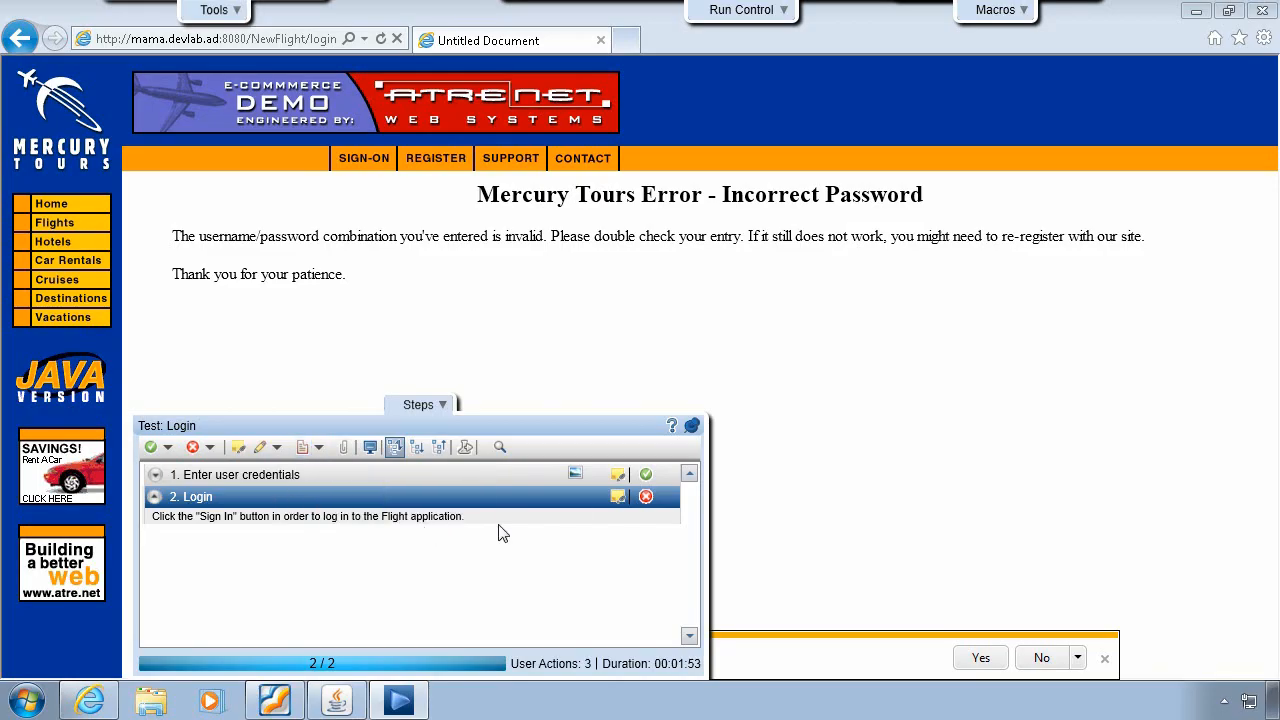
- Enter 'Login Falied' as step 2's actual result and attach a screenshot of the error page
click(620, 499)
click(592, 268)
text(Login Falied)
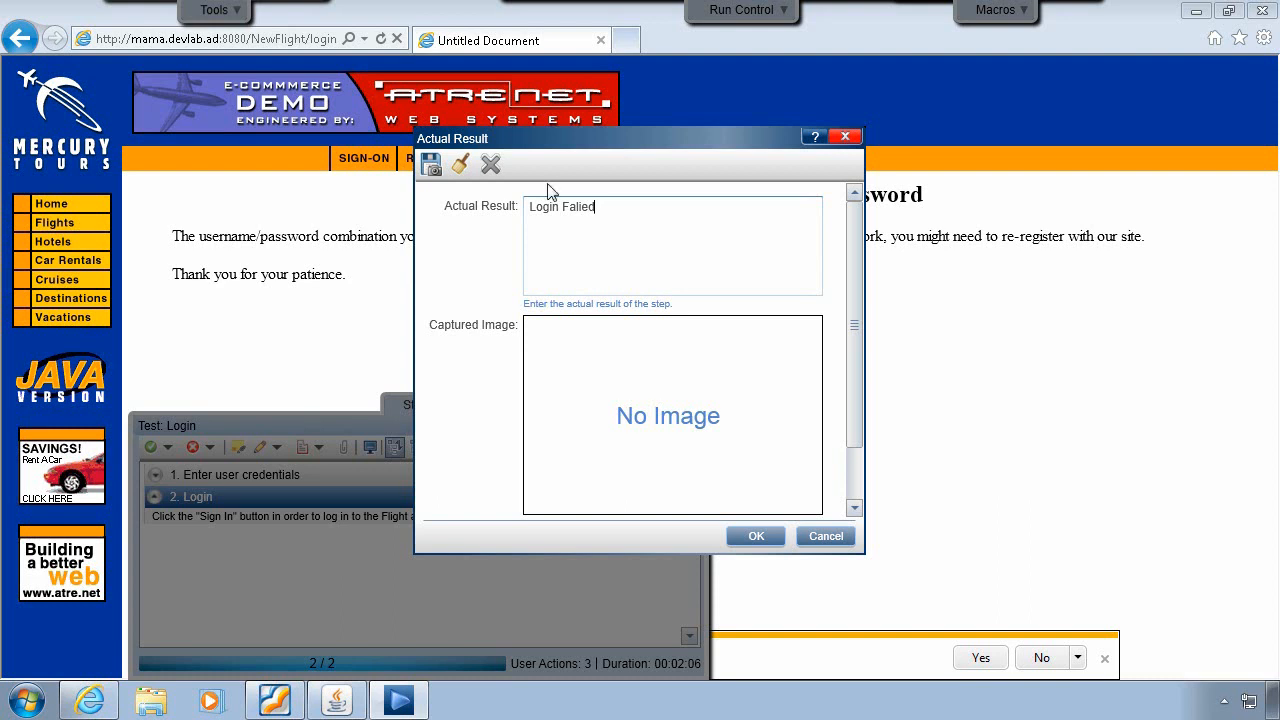
click(431, 164)
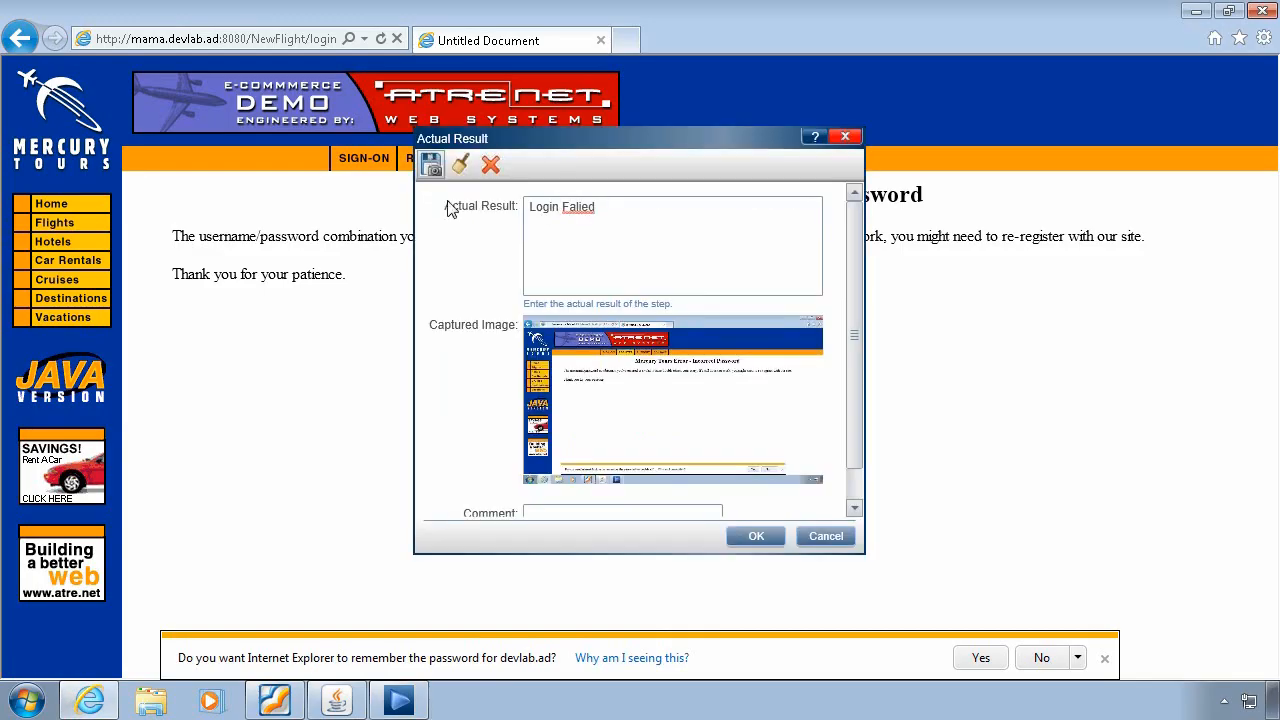
click(755, 537)
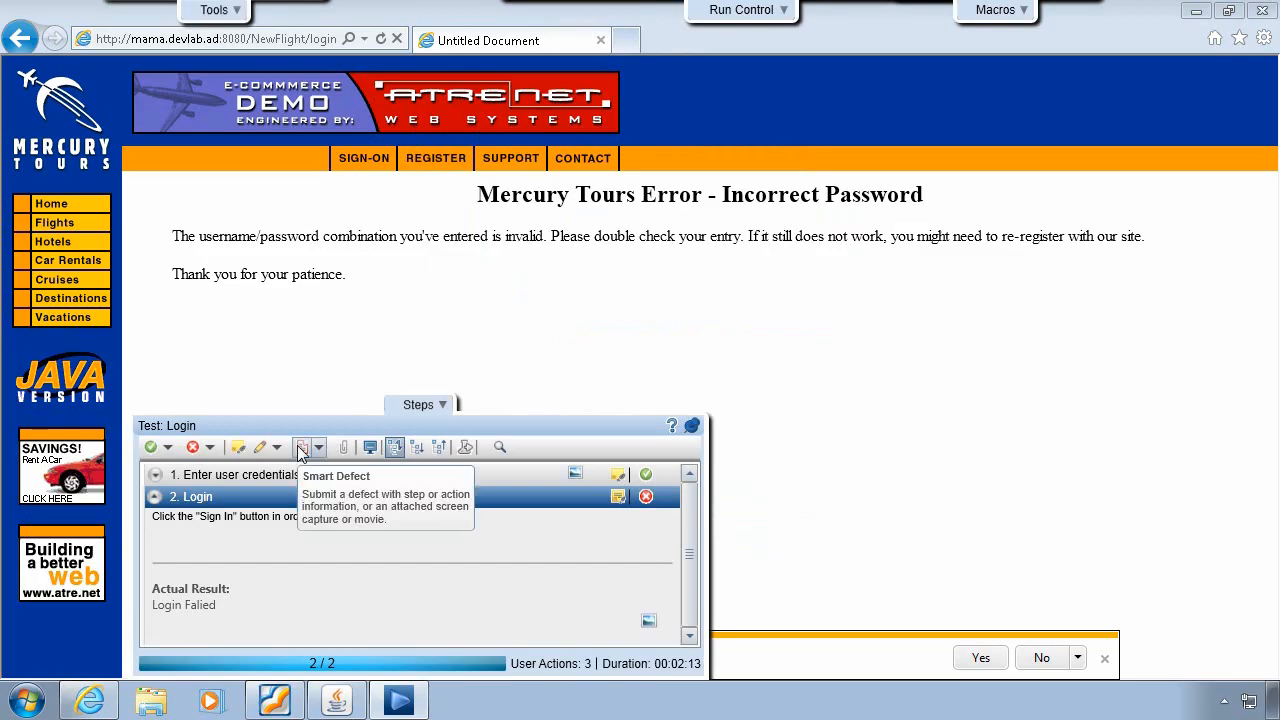
- Start a Smart Defect including the current step, last 5 user actions and a screen movie
click(301, 448)
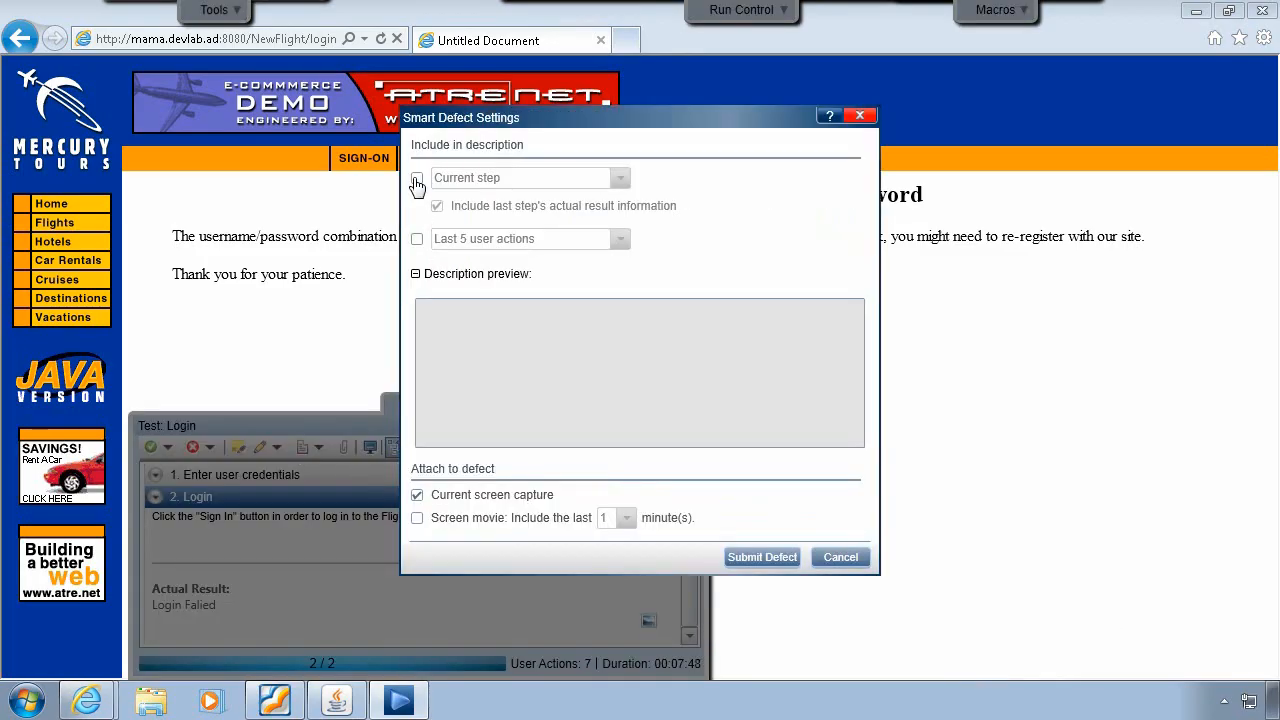
click(417, 178)
click(417, 239)
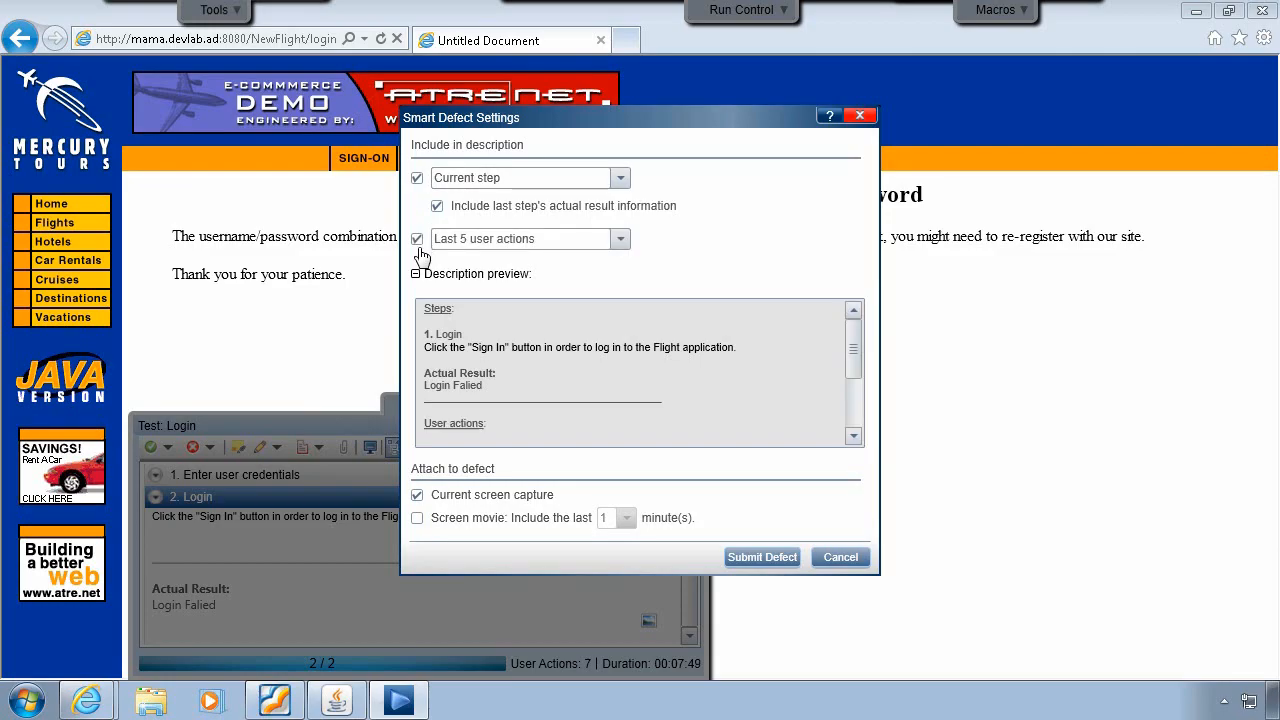
click(417, 518)
click(760, 558)
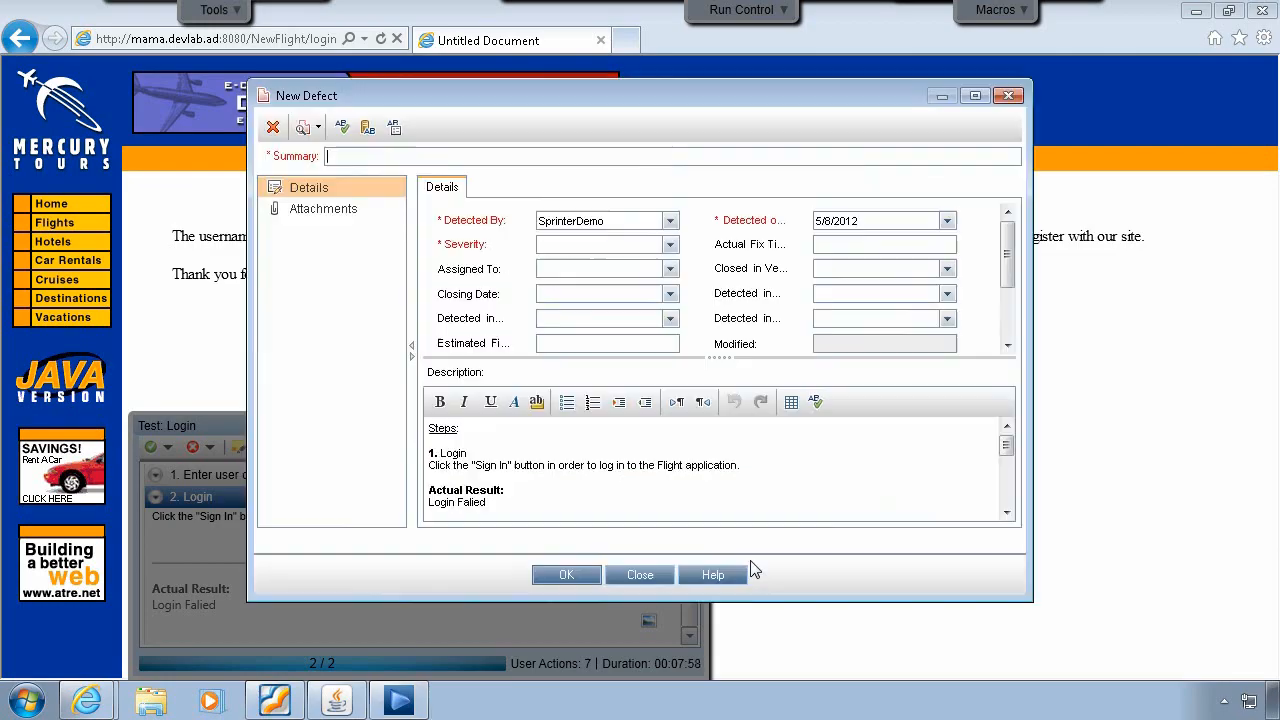
- Set the defect severity to 3-High, summarise it as 'Login Failed', and save it
click(671, 247)
click(570, 295)
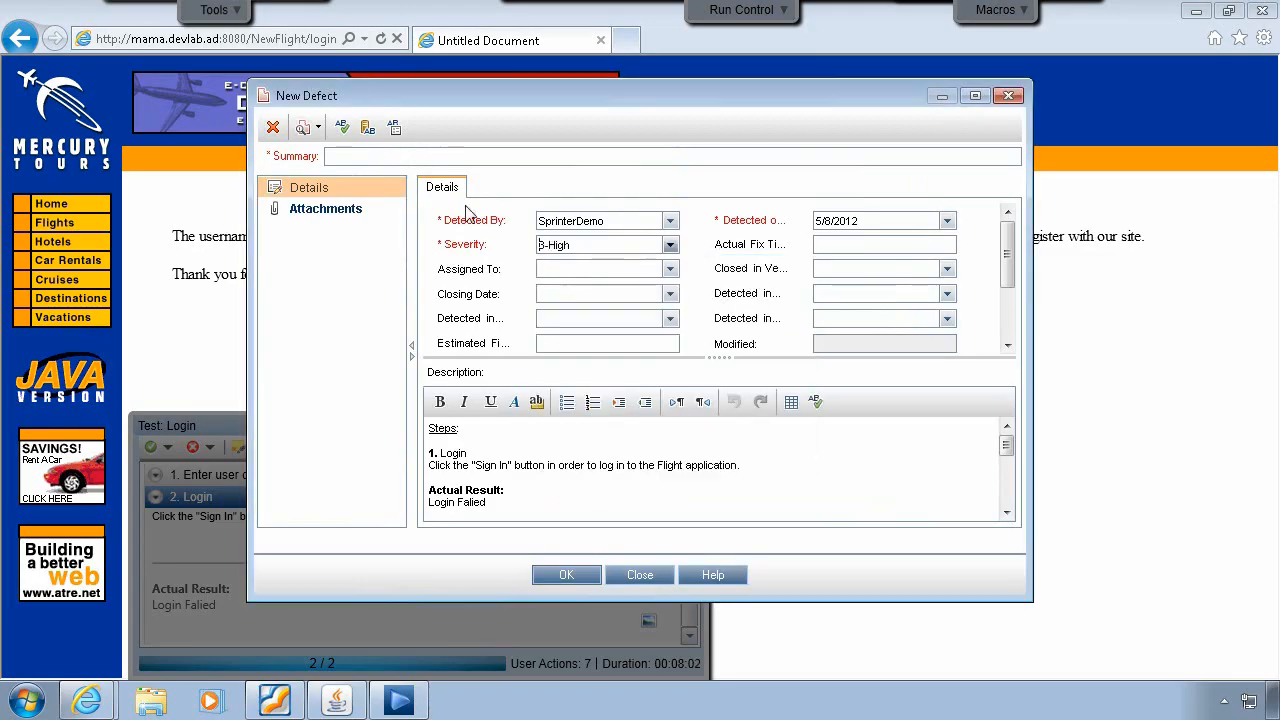
click(494, 157)
text(Login Failed)
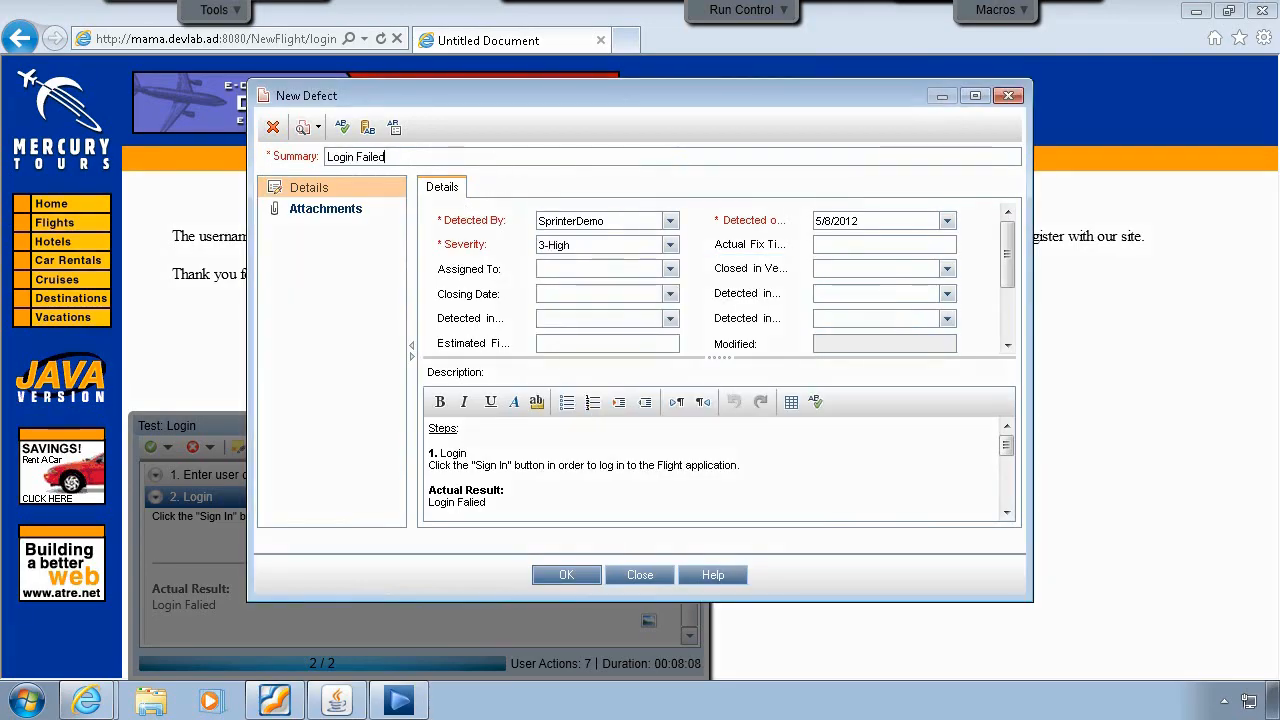
click(577, 578)
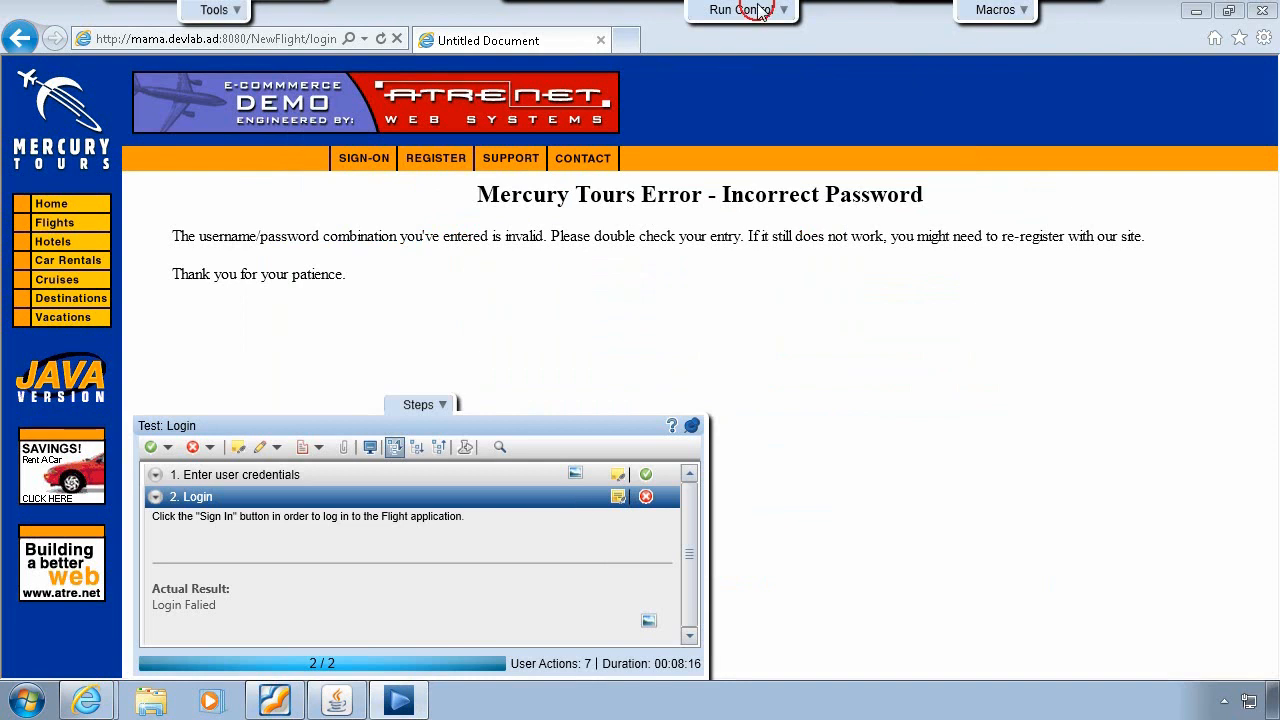
- Glance at the run's test list, then end the Login run to show its Run Summary
mouse_move(751, 10)
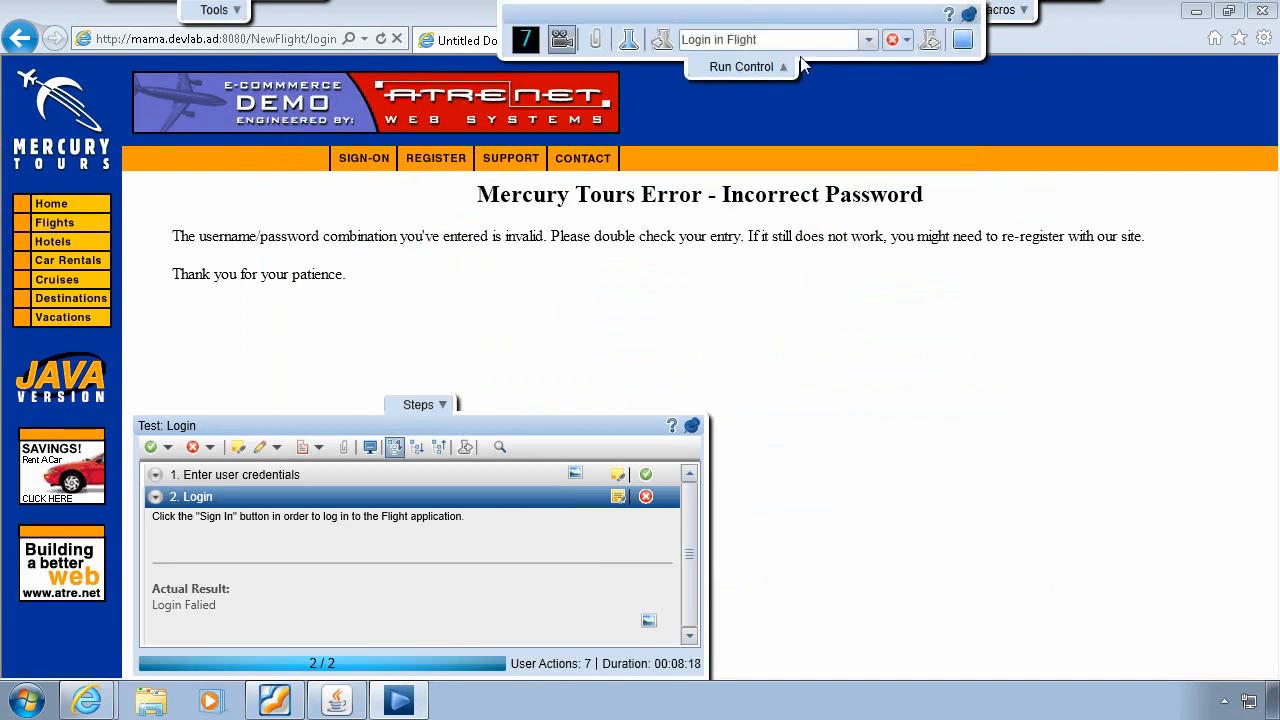
click(869, 40)
click(872, 45)
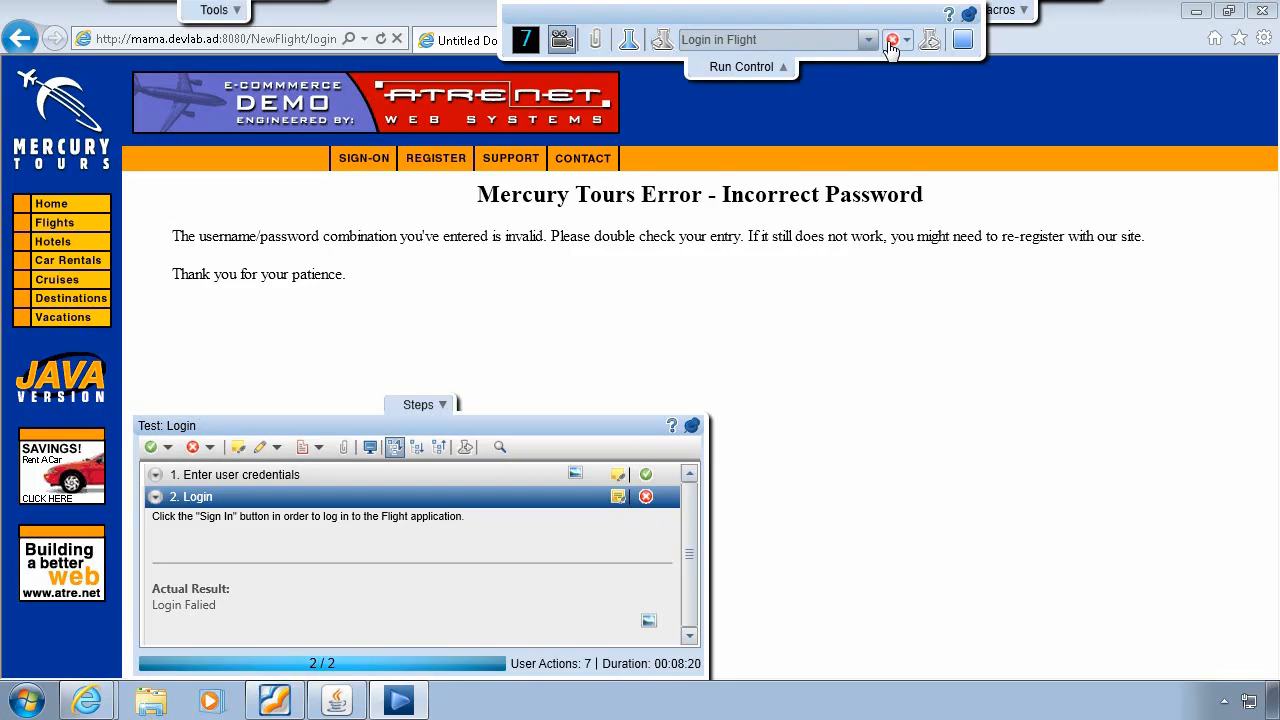
click(964, 40)
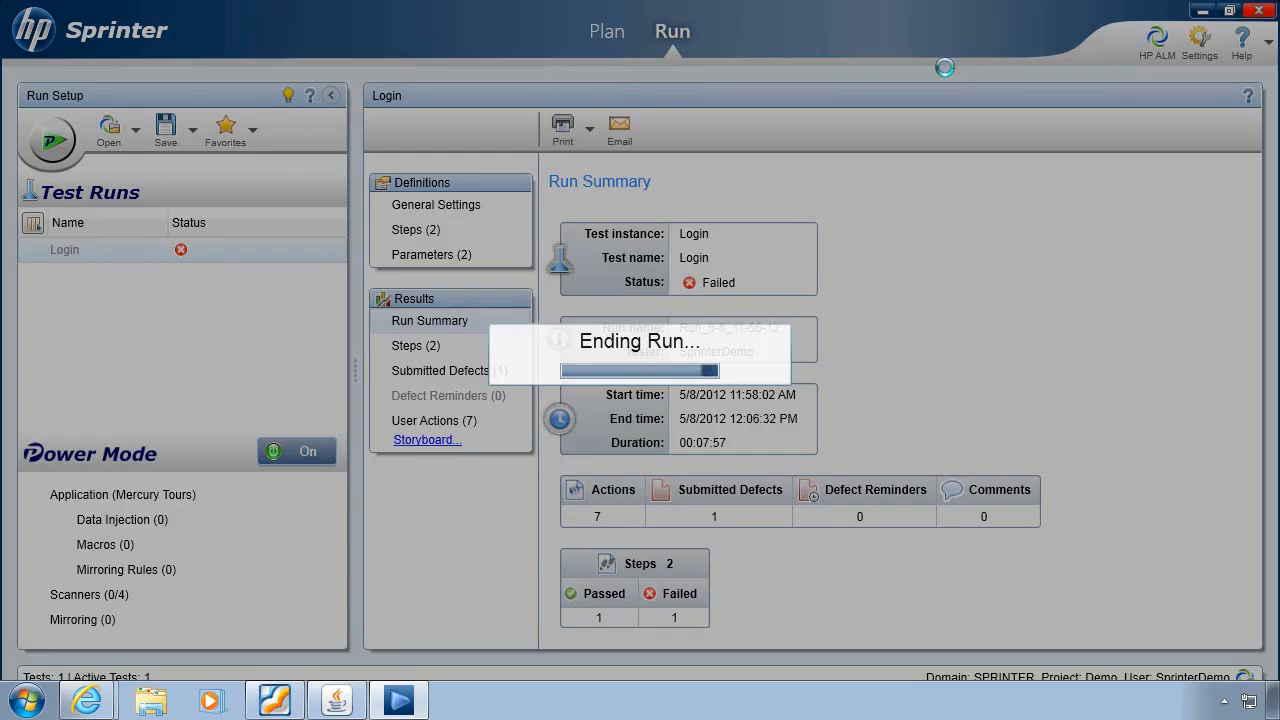